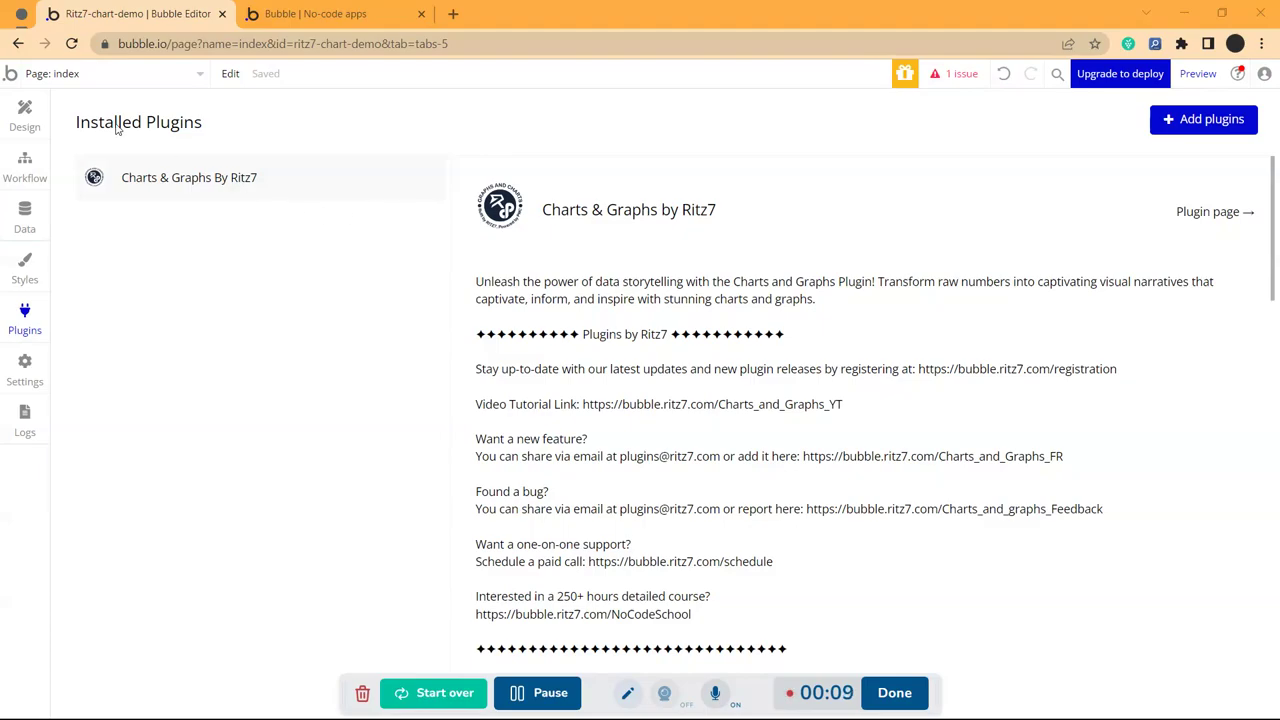
Step: Switch to the Design view and bring the MyChart-RadialBar A settings panel into view
click(22, 118)
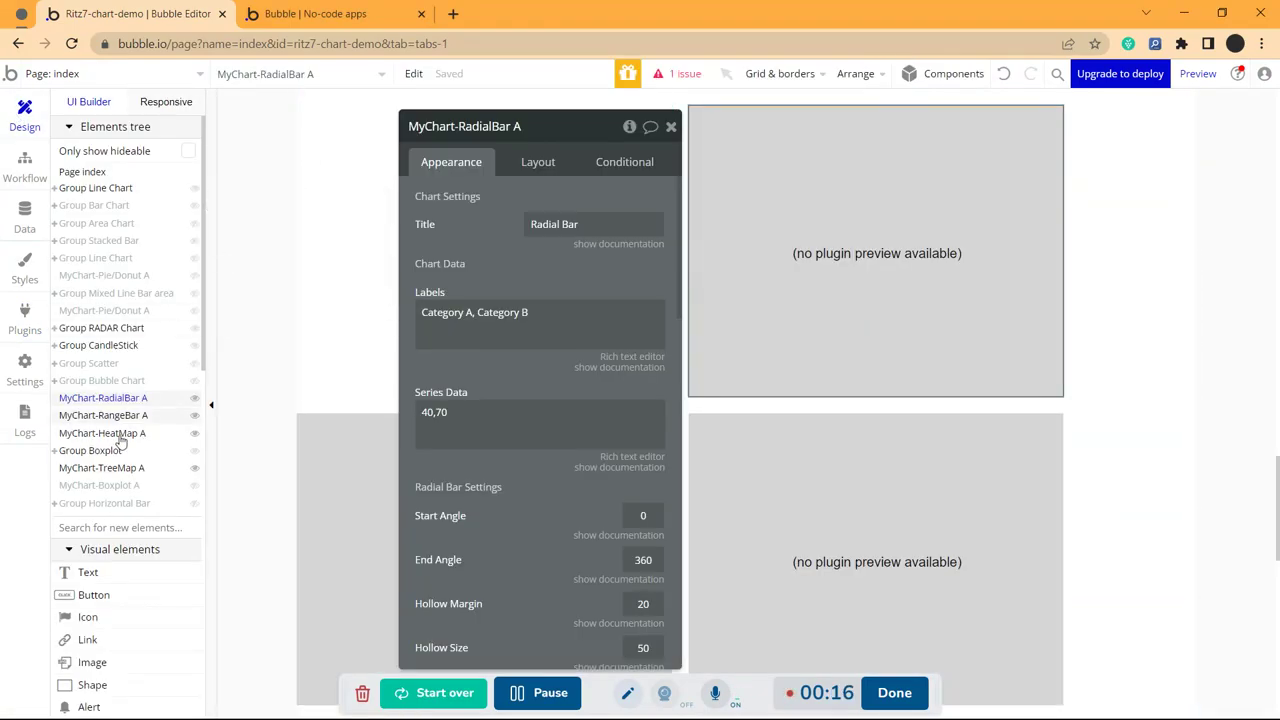
scroll(110, 480, down, 5)
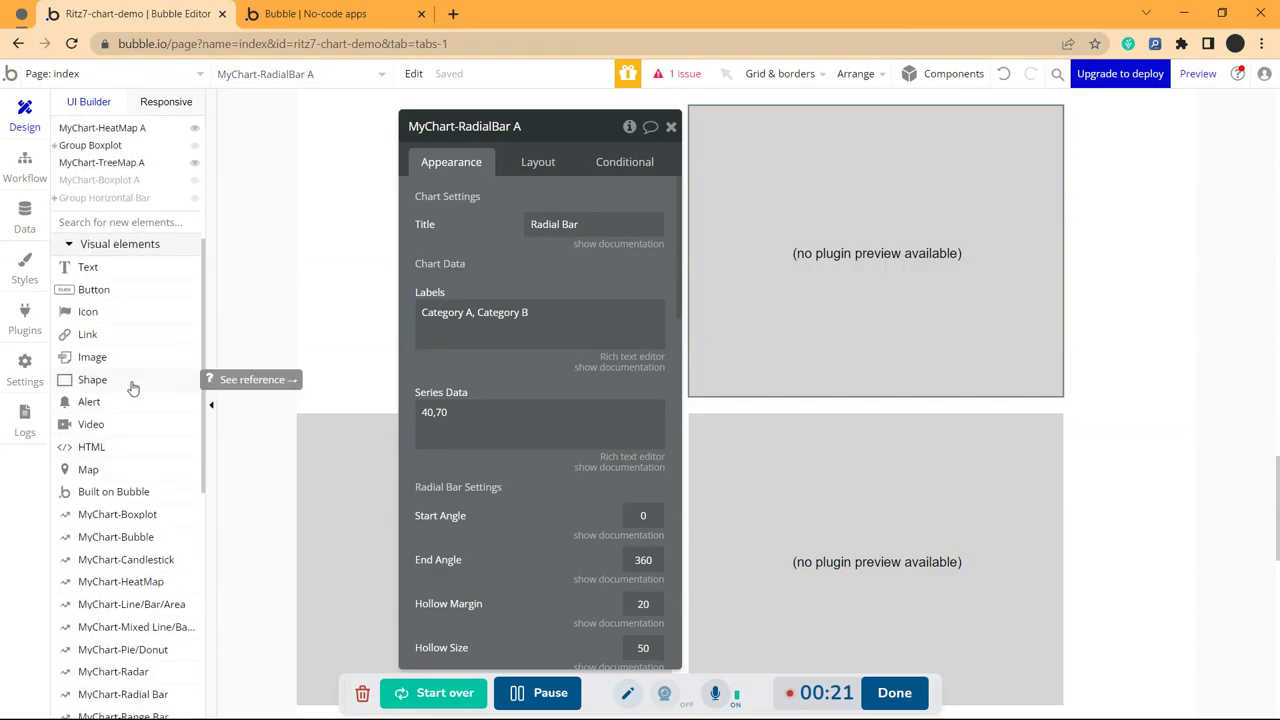
scroll(130, 385, down, 3)
scroll(123, 447, down, 2)
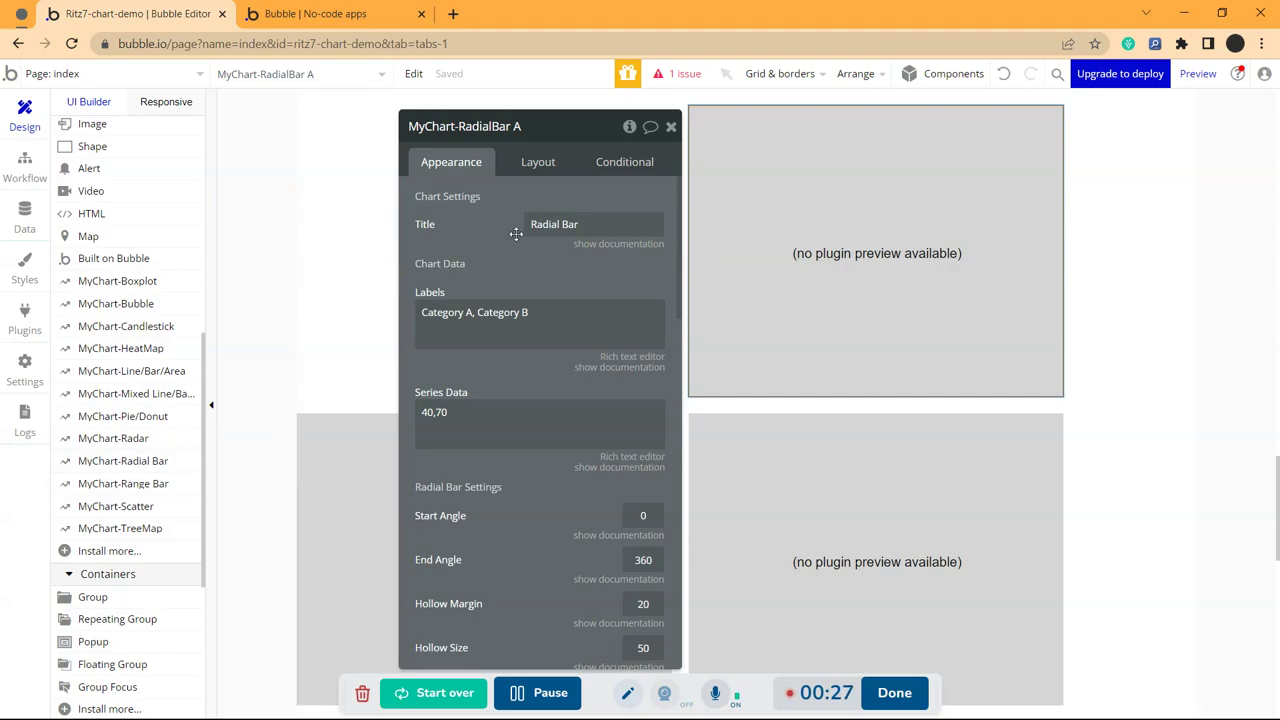
drag(516, 234, 469, 203)
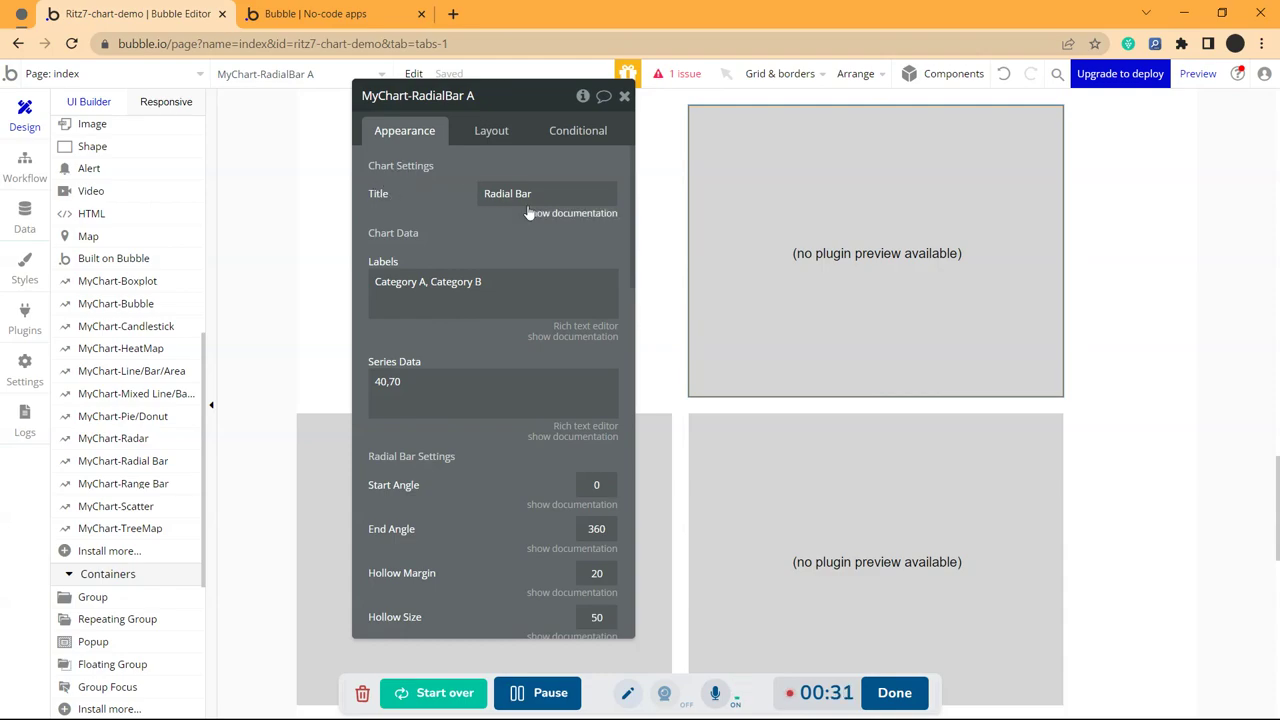
Step: Review the Radial Bar title, Category A/Category B labels and 40,70 series, then view the live chart
triple_click(507, 194)
click(445, 220)
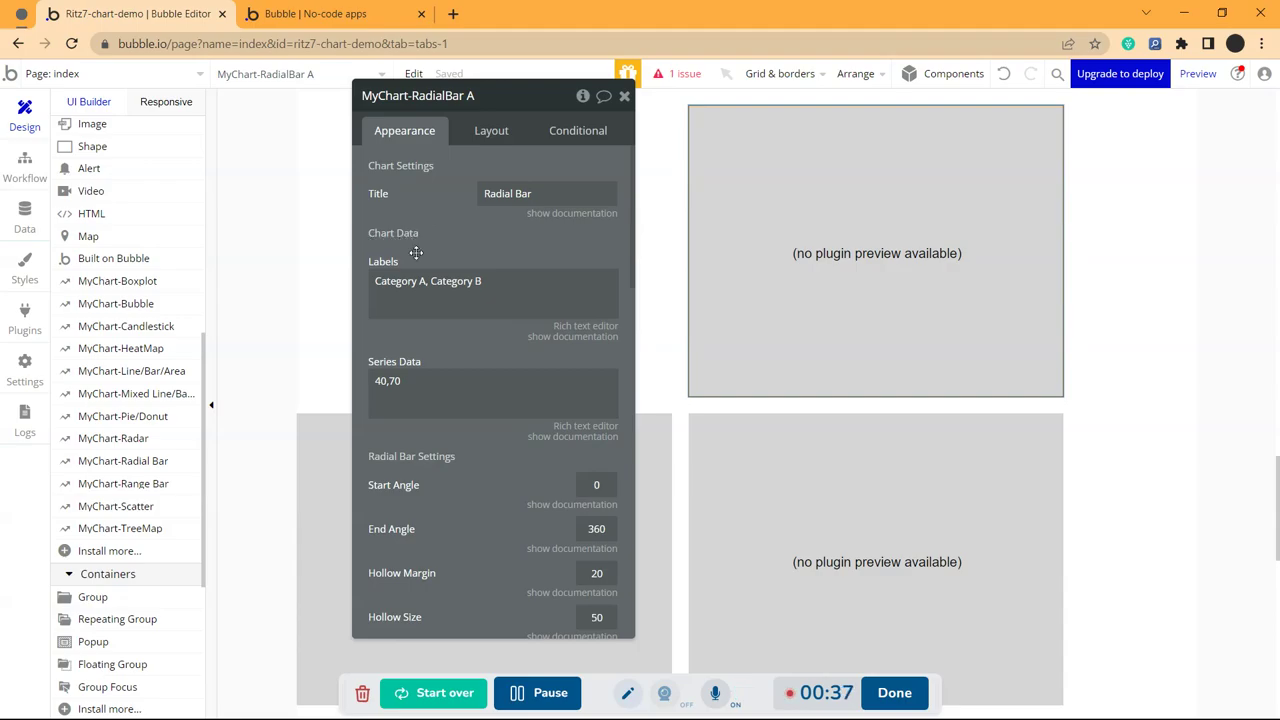
click(477, 292)
triple_click(452, 288)
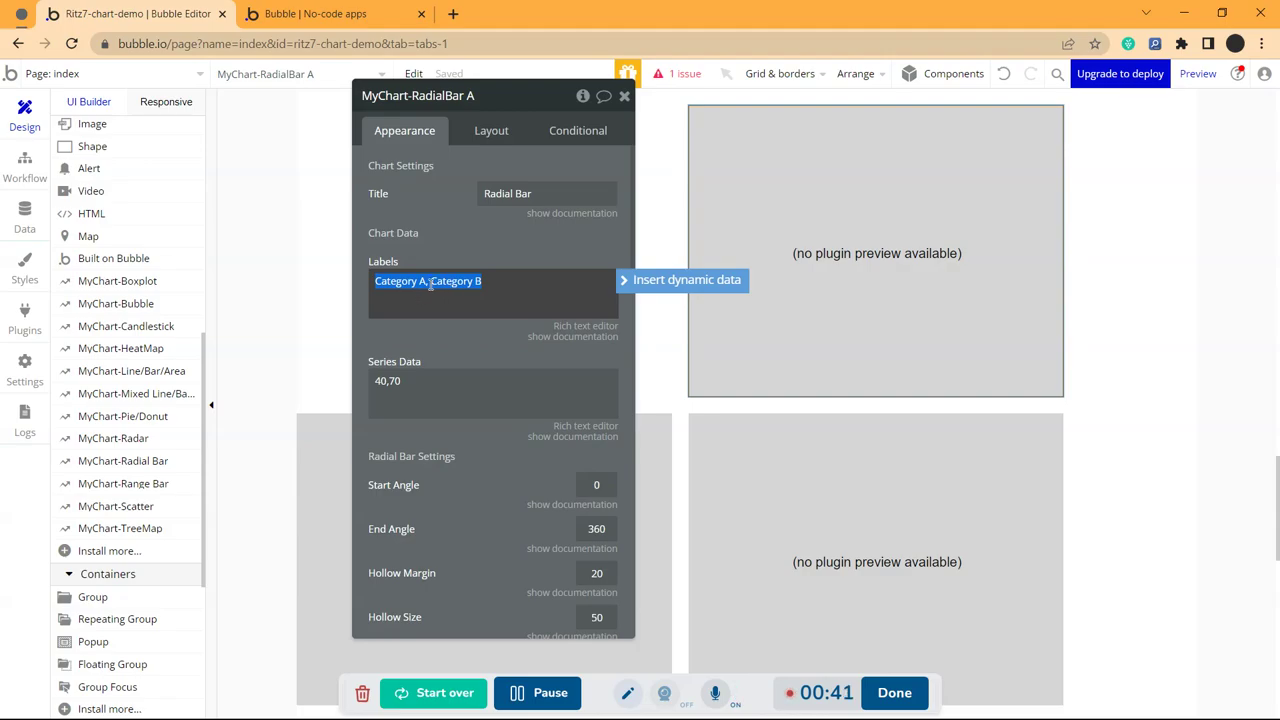
click(425, 284)
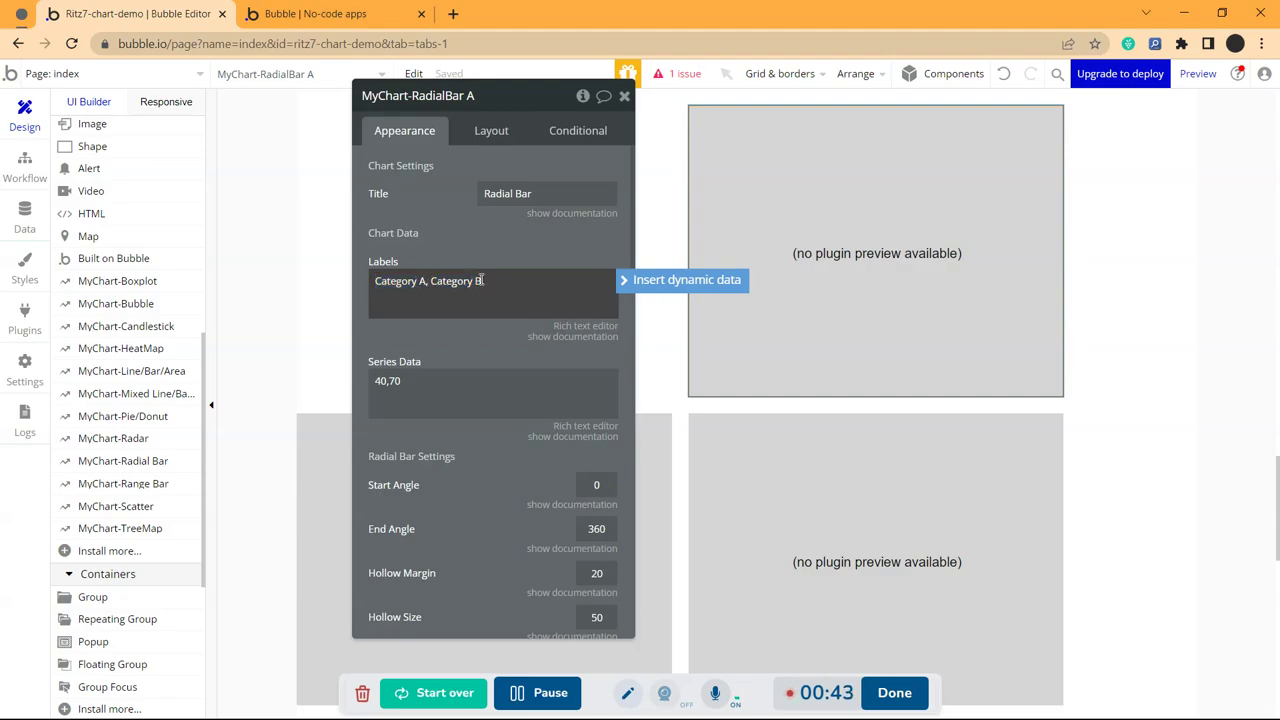
scroll(475, 280, down, 1)
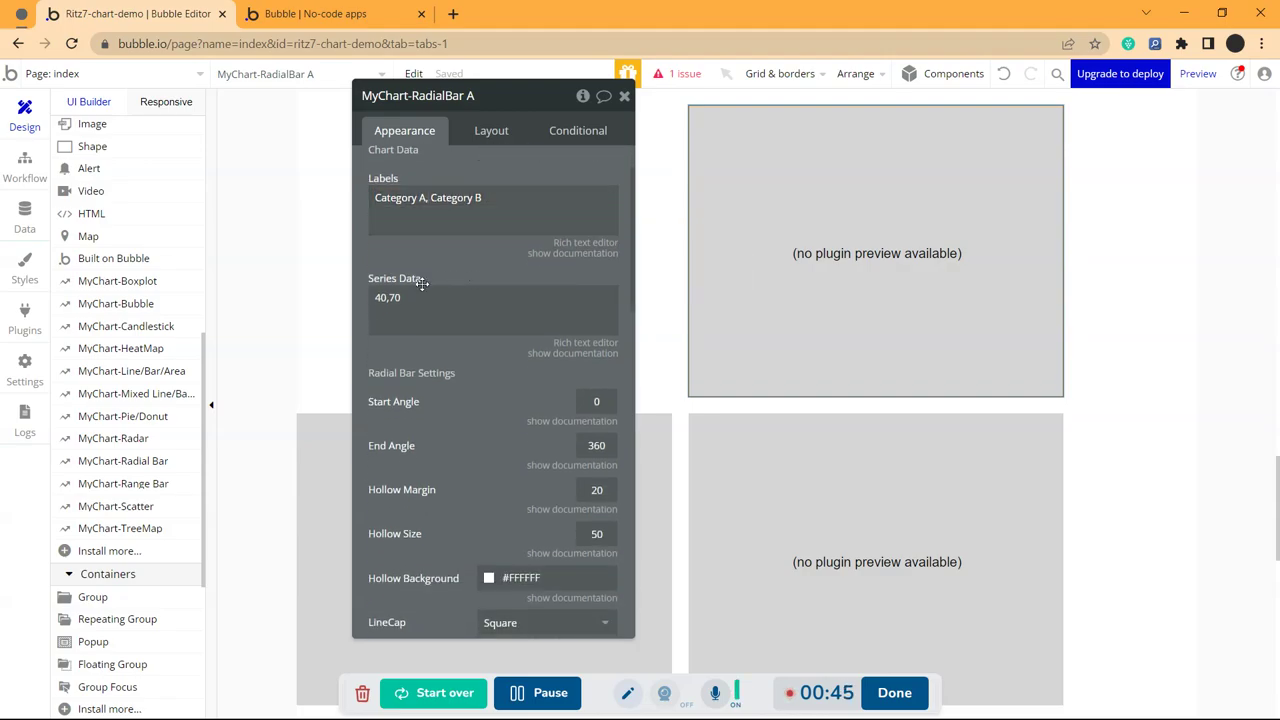
click(366, 298)
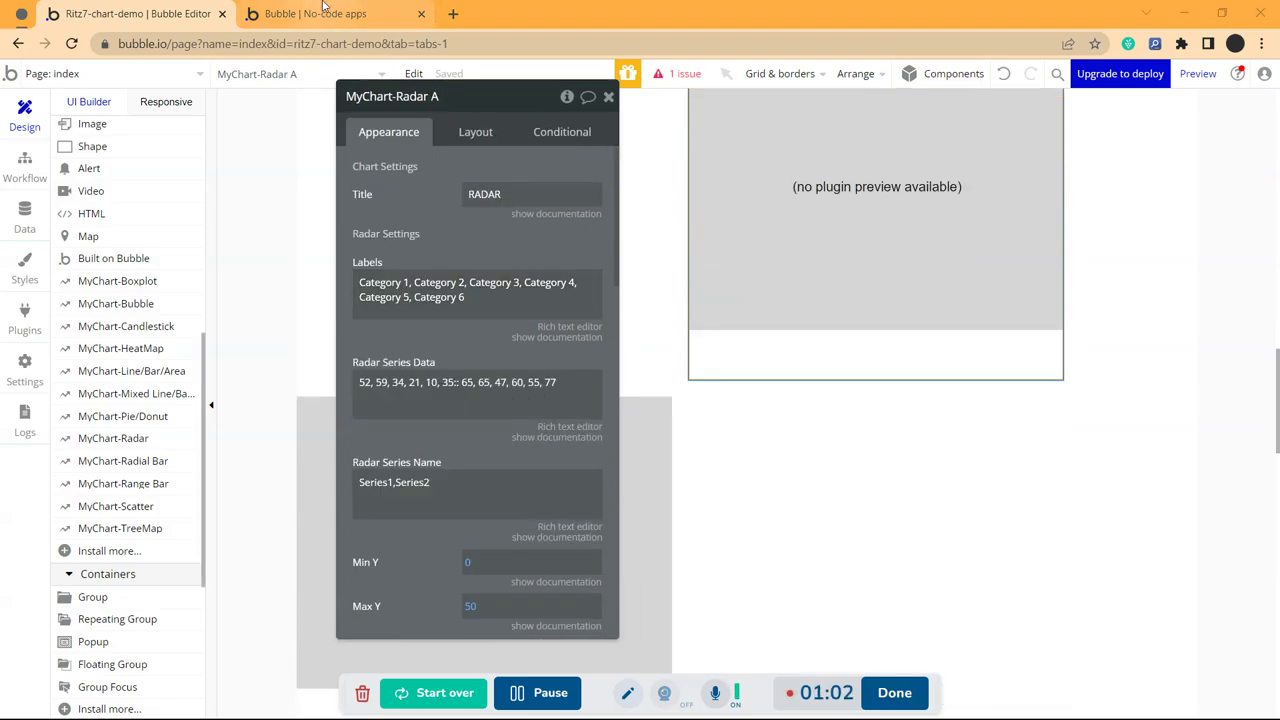
click(322, 13)
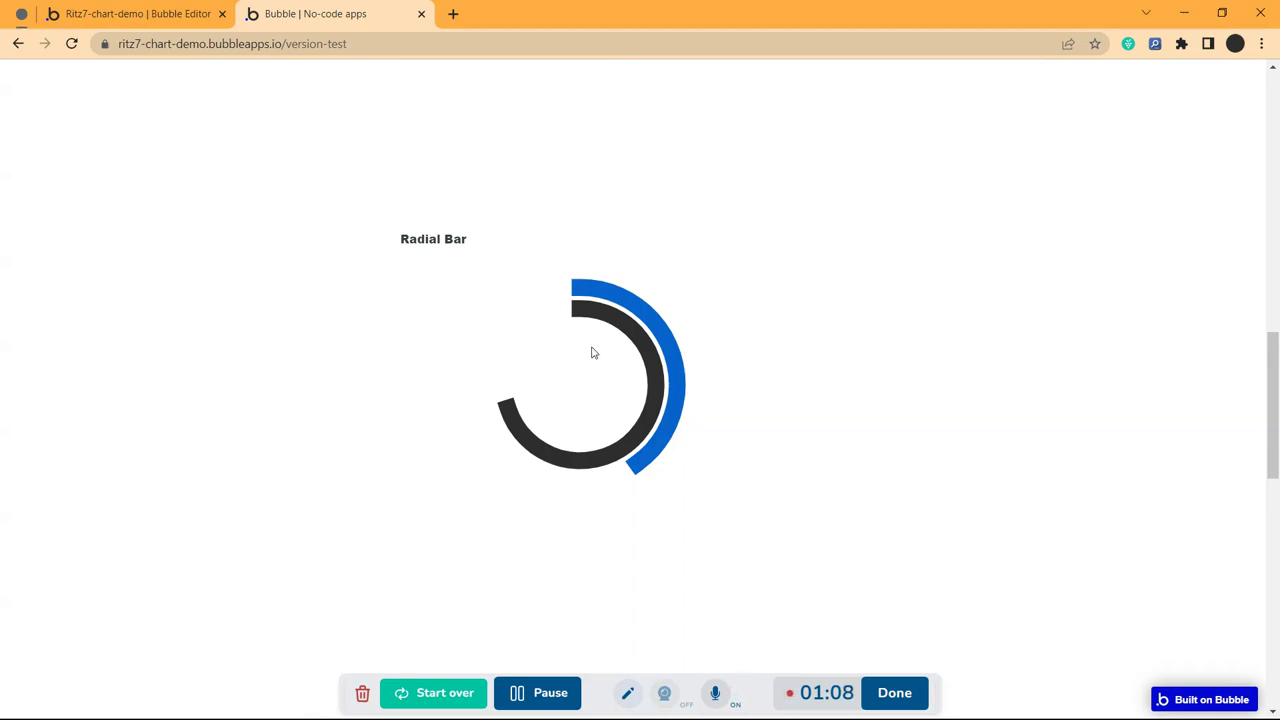
Step: Read each ring's tooltip: Category A at 40% and Category B at 70%
mouse_move(630, 303)
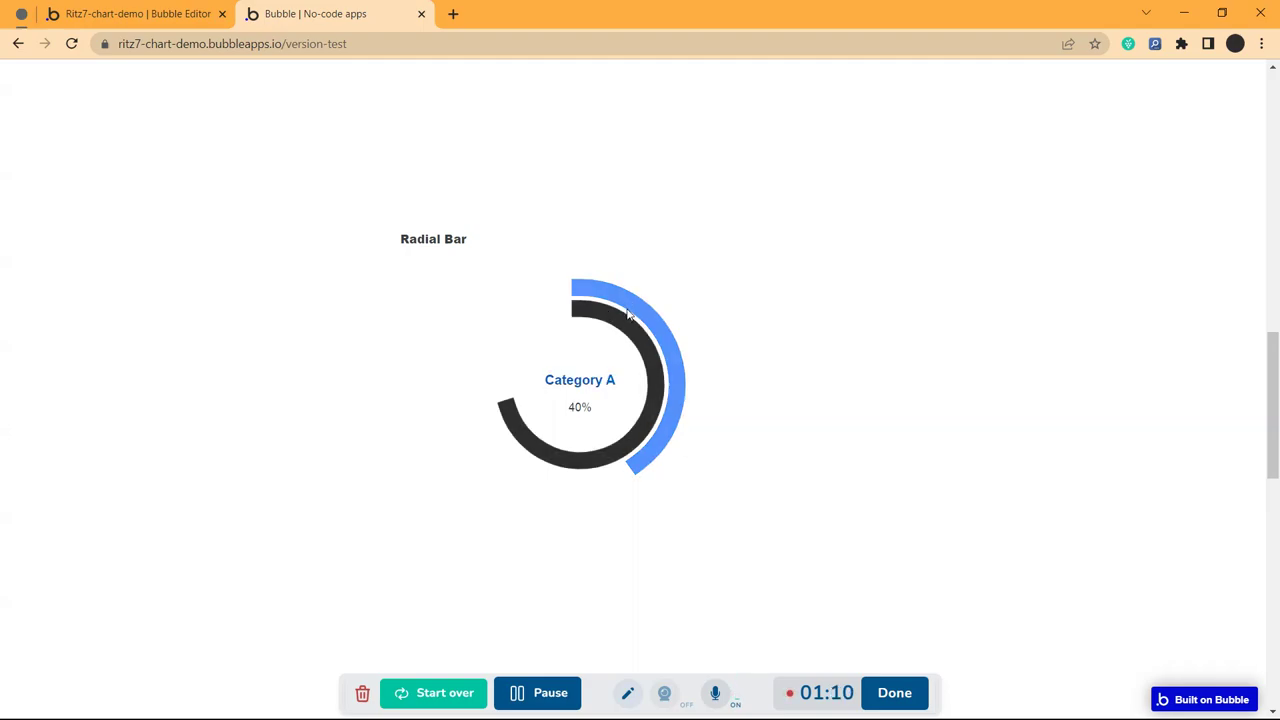
mouse_move(625, 332)
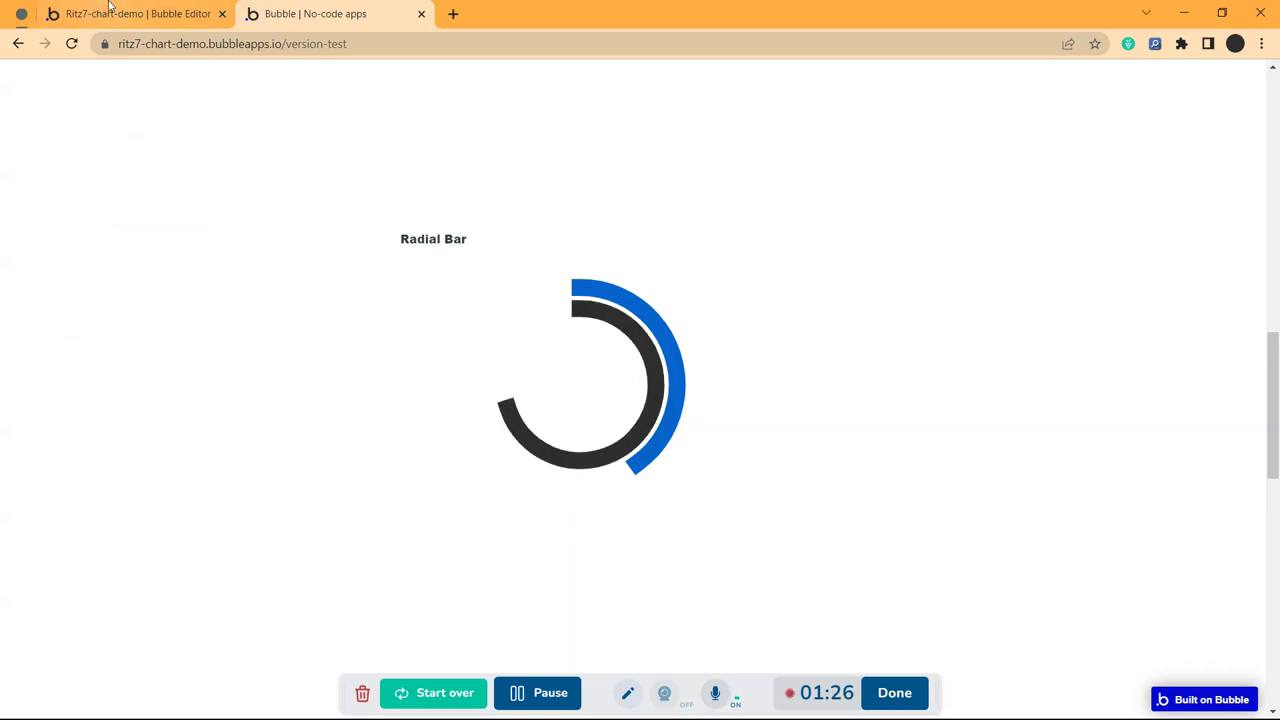
Step: Recheck the 40,70 series data and the Radial Bar hollow, line cap and track settings, then view the preview
click(138, 14)
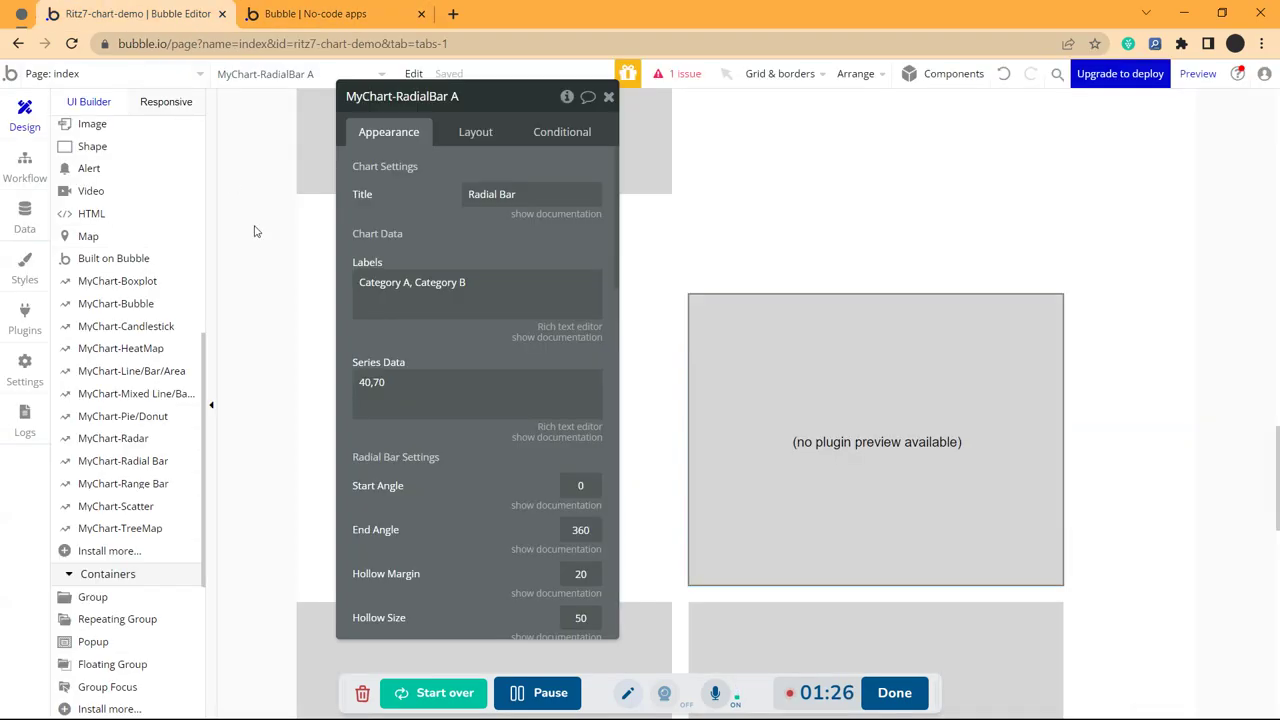
click(388, 380)
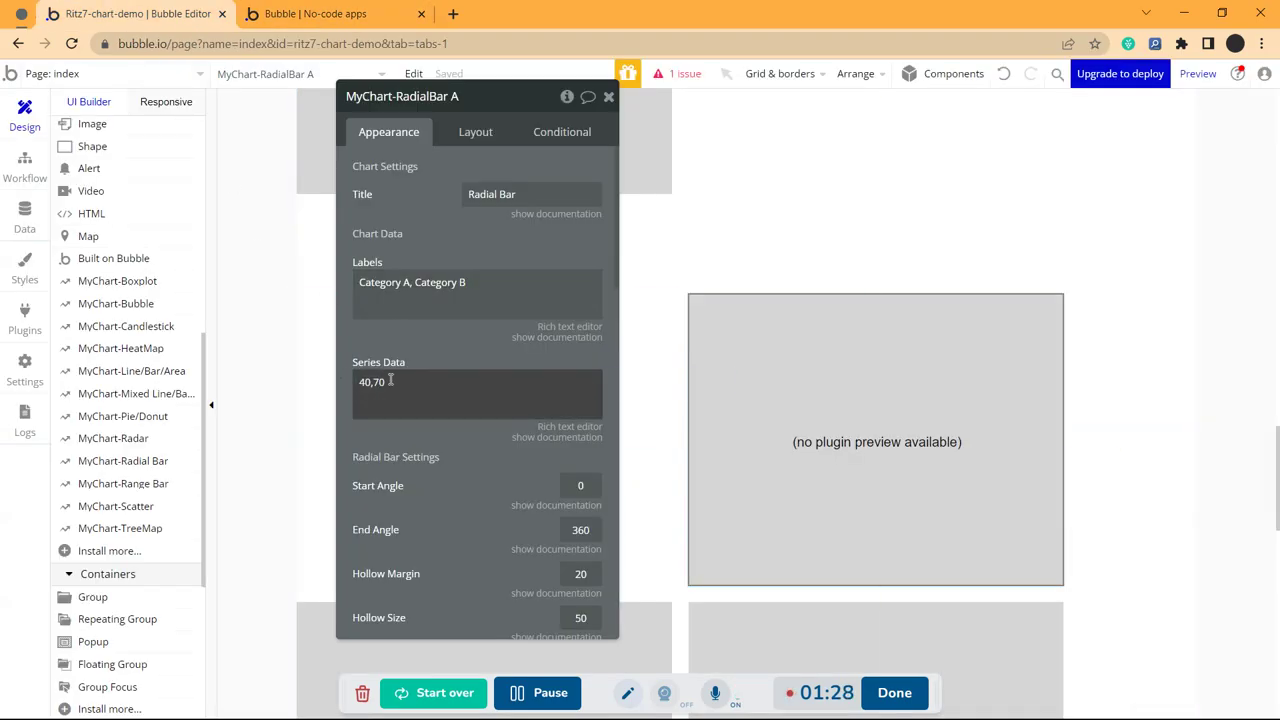
double_click(390, 380)
click(390, 380)
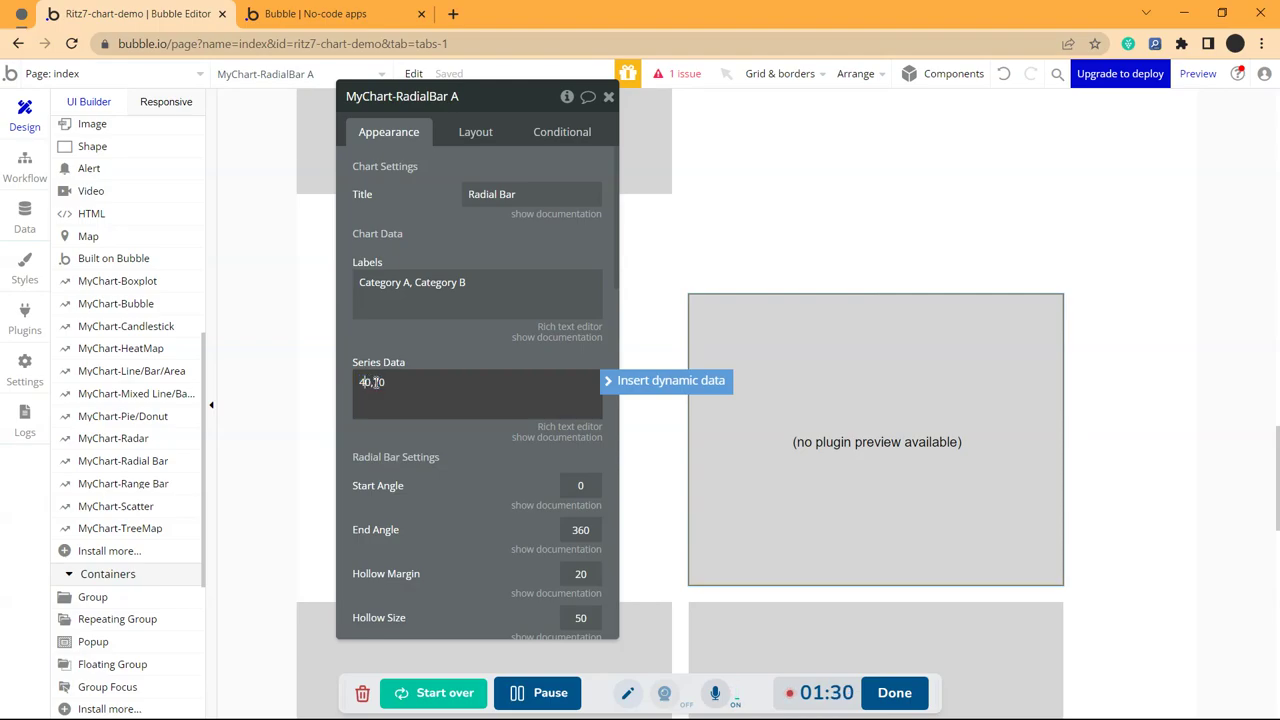
double_click(372, 382)
scroll(500, 371, down, 1)
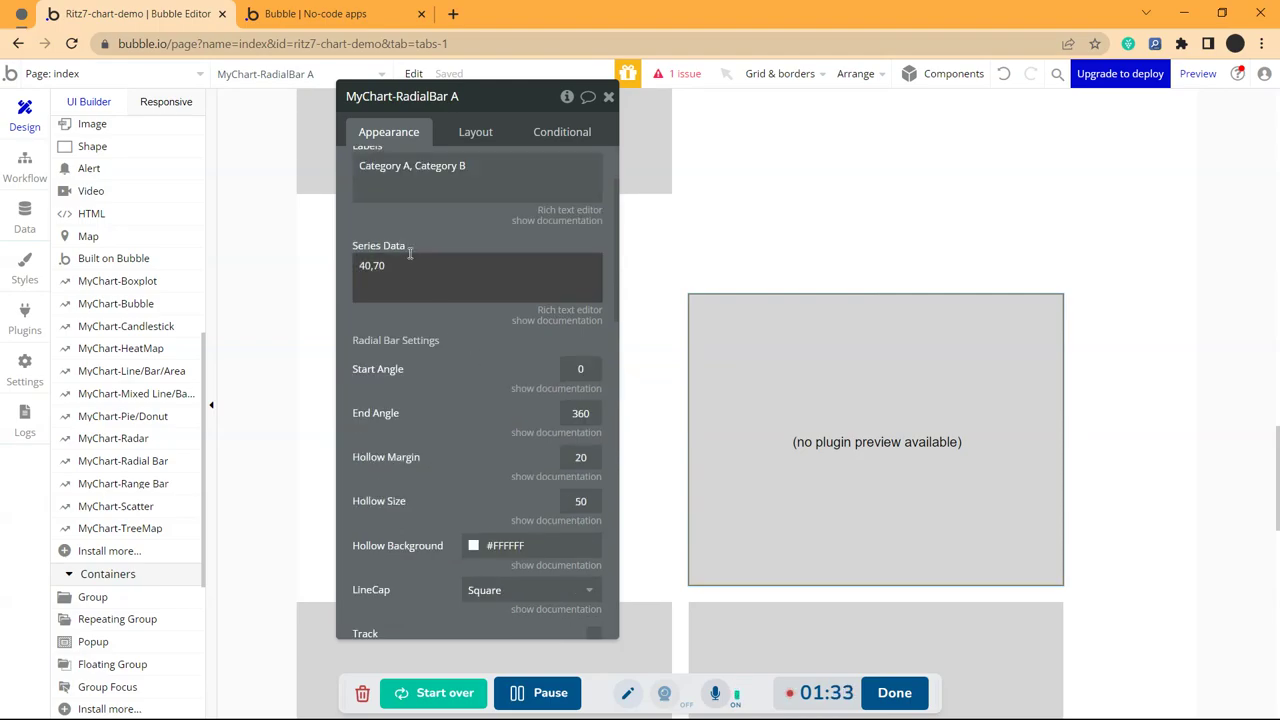
scroll(453, 266, down, 1)
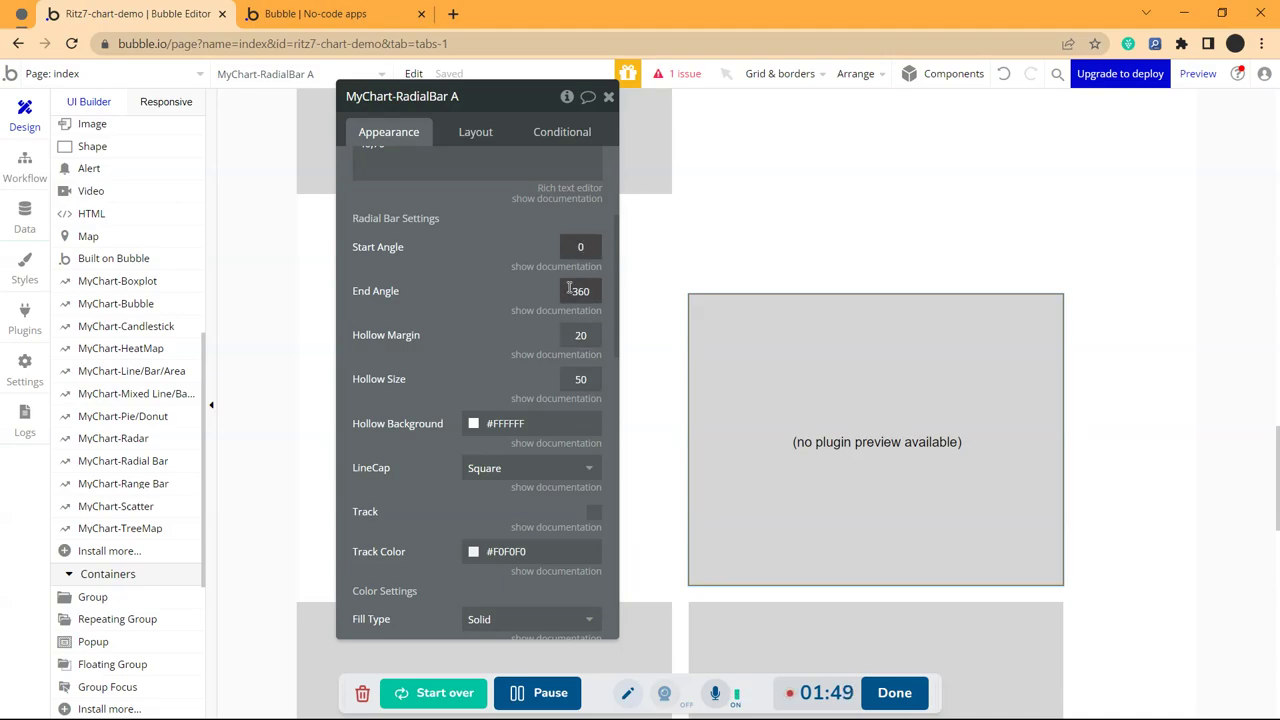
key(ctrl+Tab)
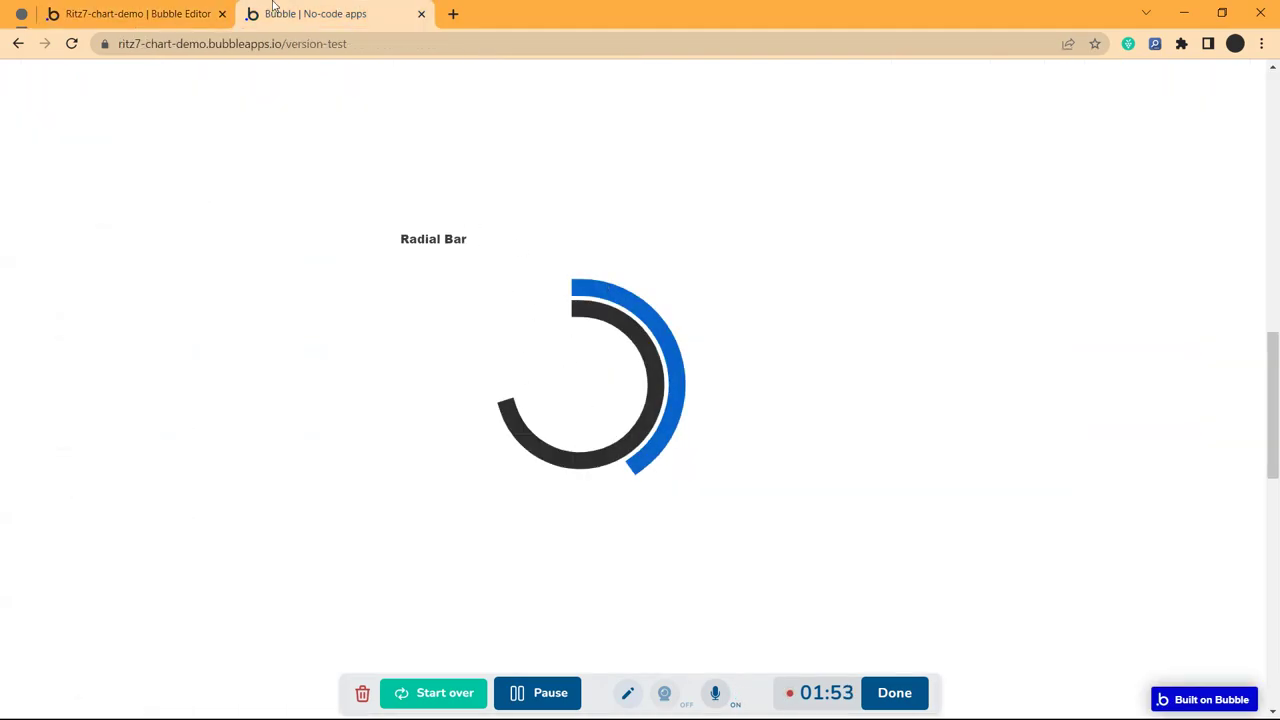
Step: Compare the live chart against Hollow Background #FFFFFF, Hollow Size 50, Hollow Margin 20 and Square line cap
click(140, 13)
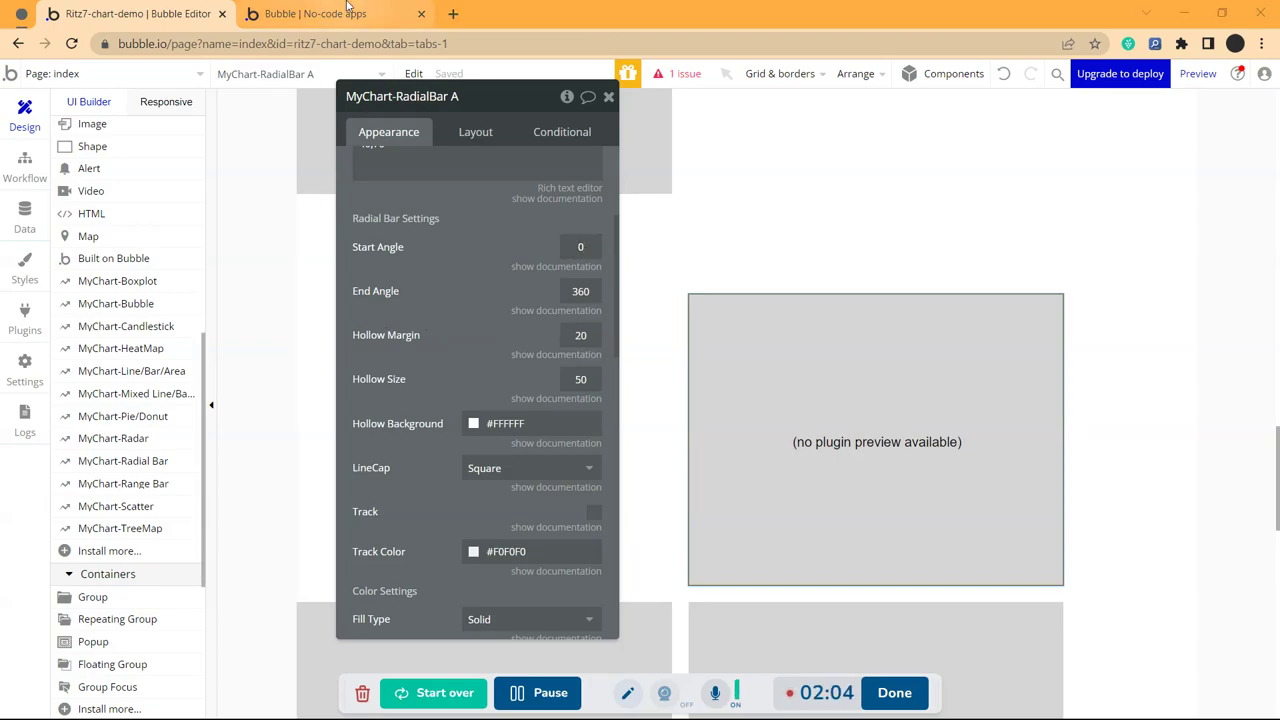
click(362, 26)
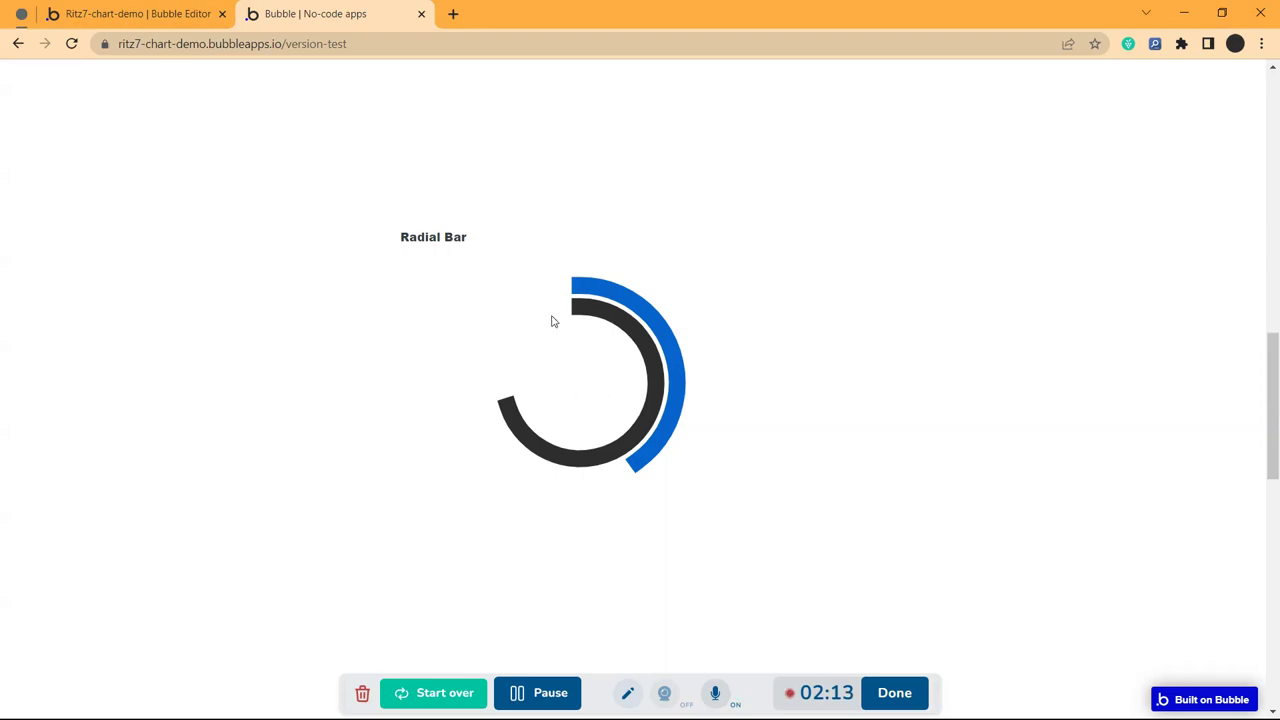
click(174, 9)
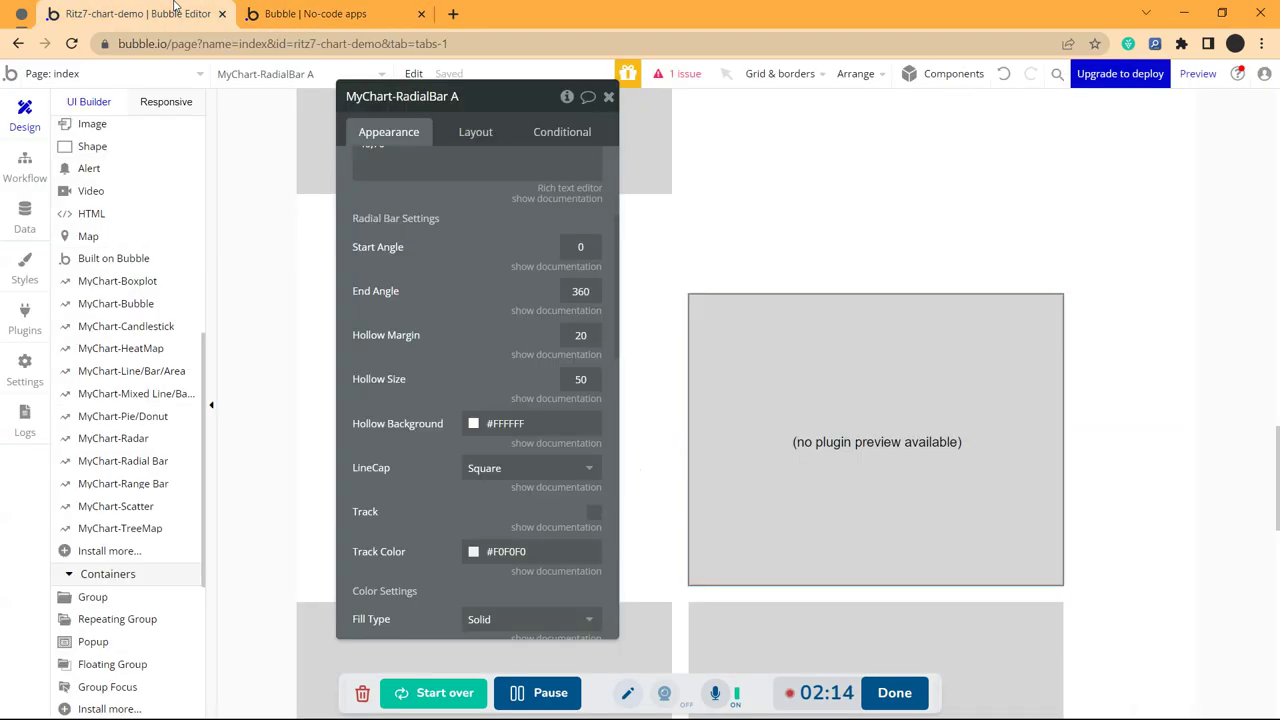
Step: Make the hollow background red #EB3333 and confirm the red centre in the live preview
click(498, 424)
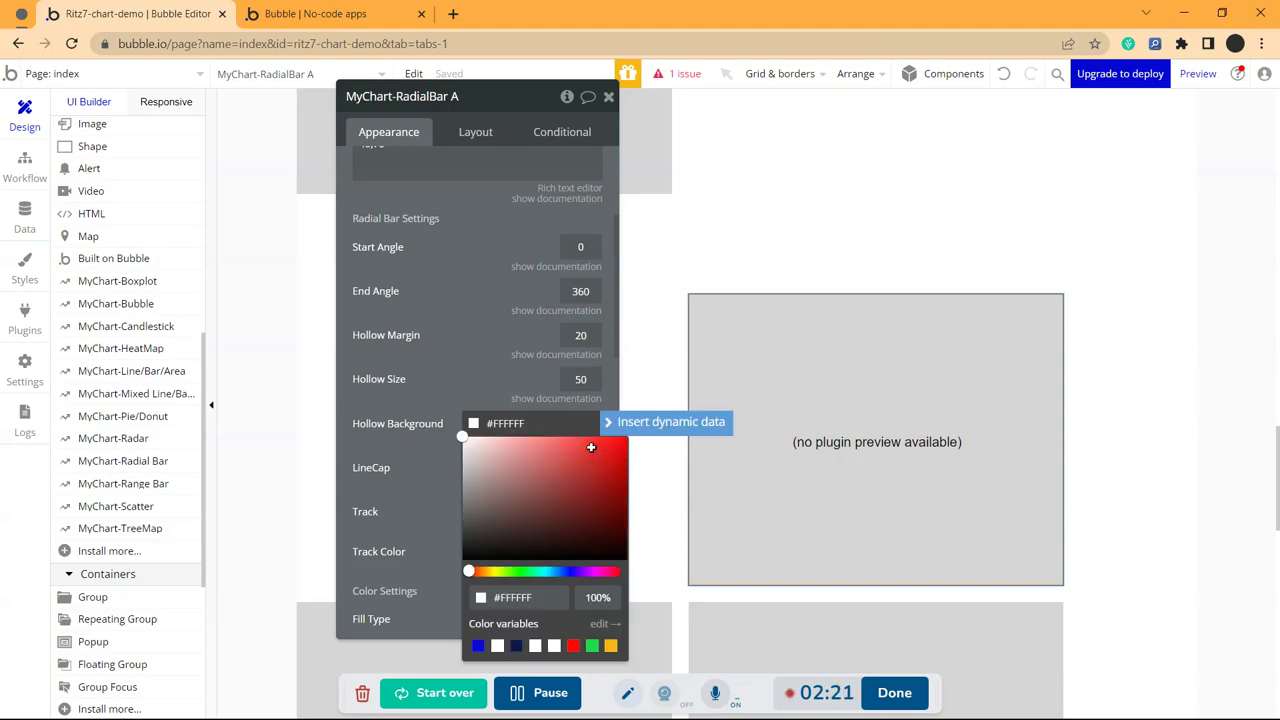
click(330, 14)
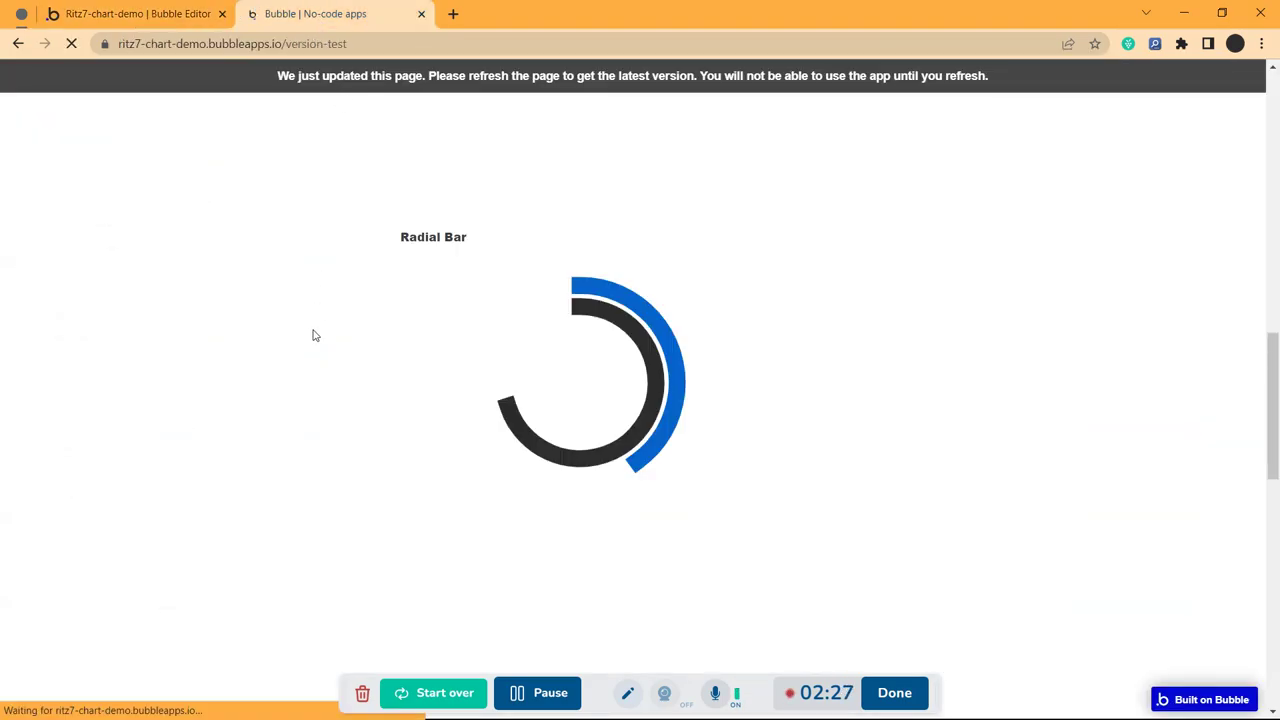
scroll(314, 334, down, 3)
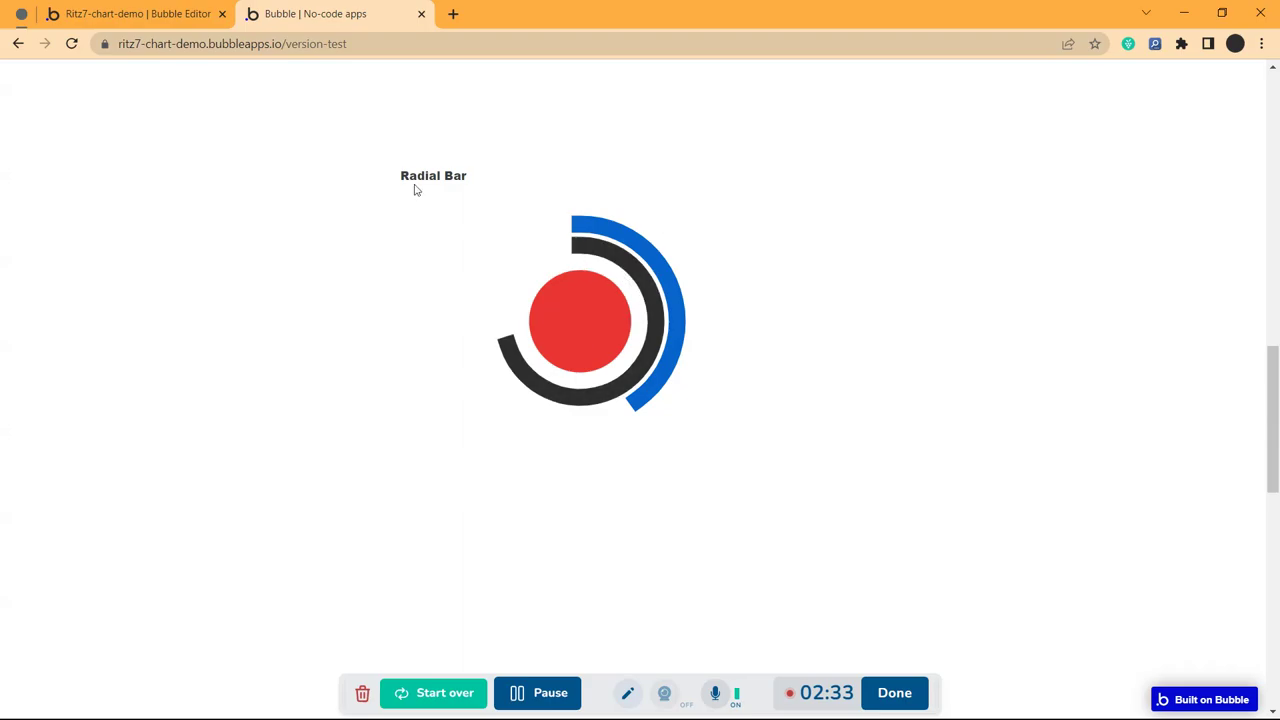
click(115, 12)
click(499, 344)
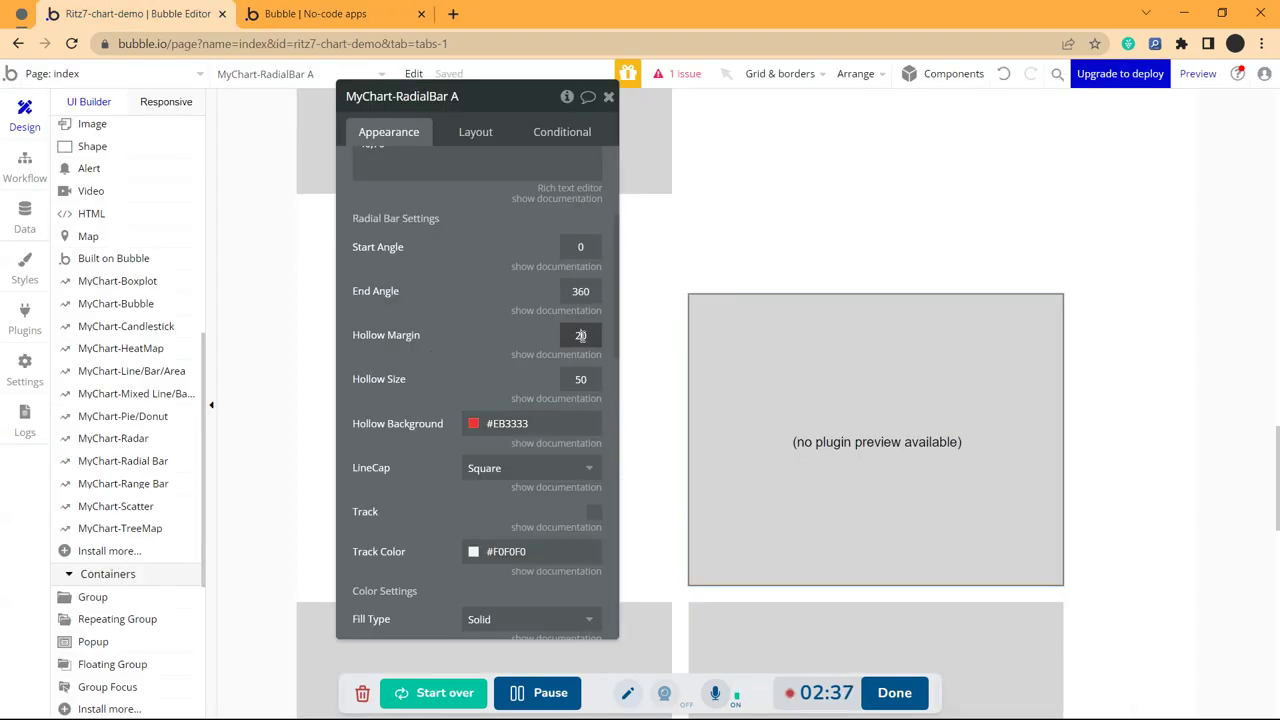
Step: Change Hollow Margin to 10 and reload the preview to see the enlarged red centre
double_click(580, 337)
text(10)
click(460, 292)
click(350, 12)
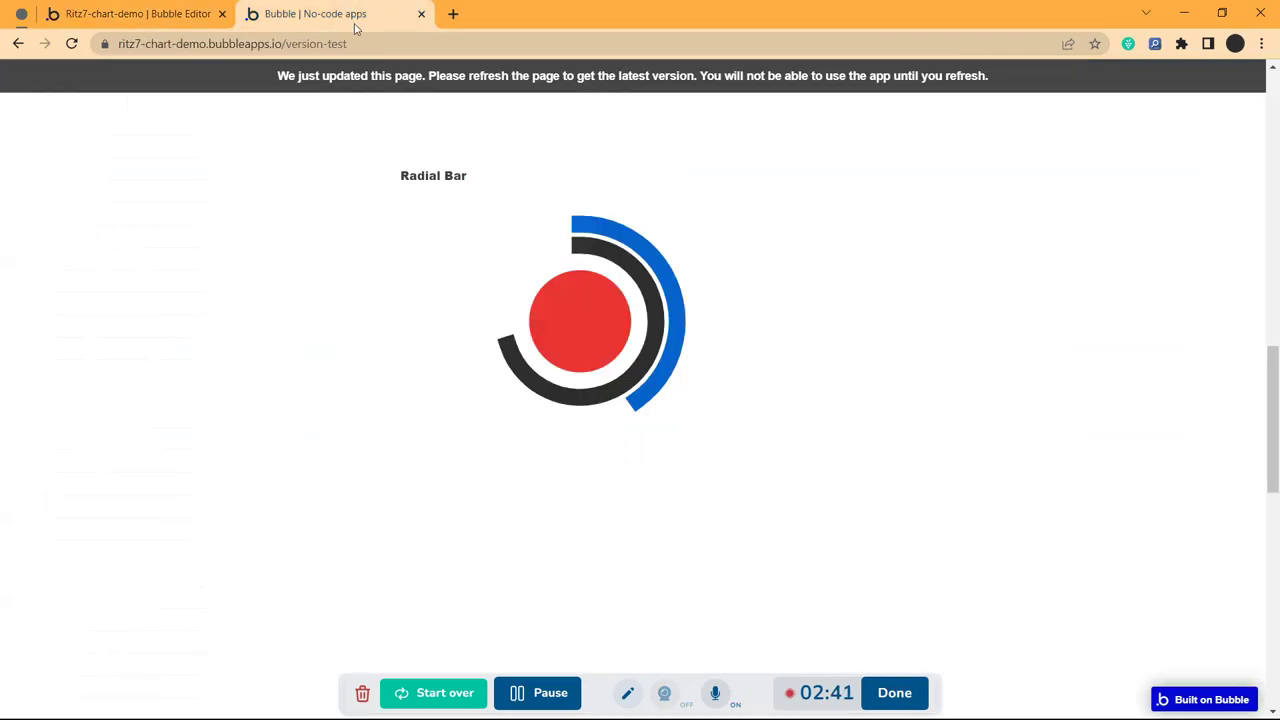
click(366, 78)
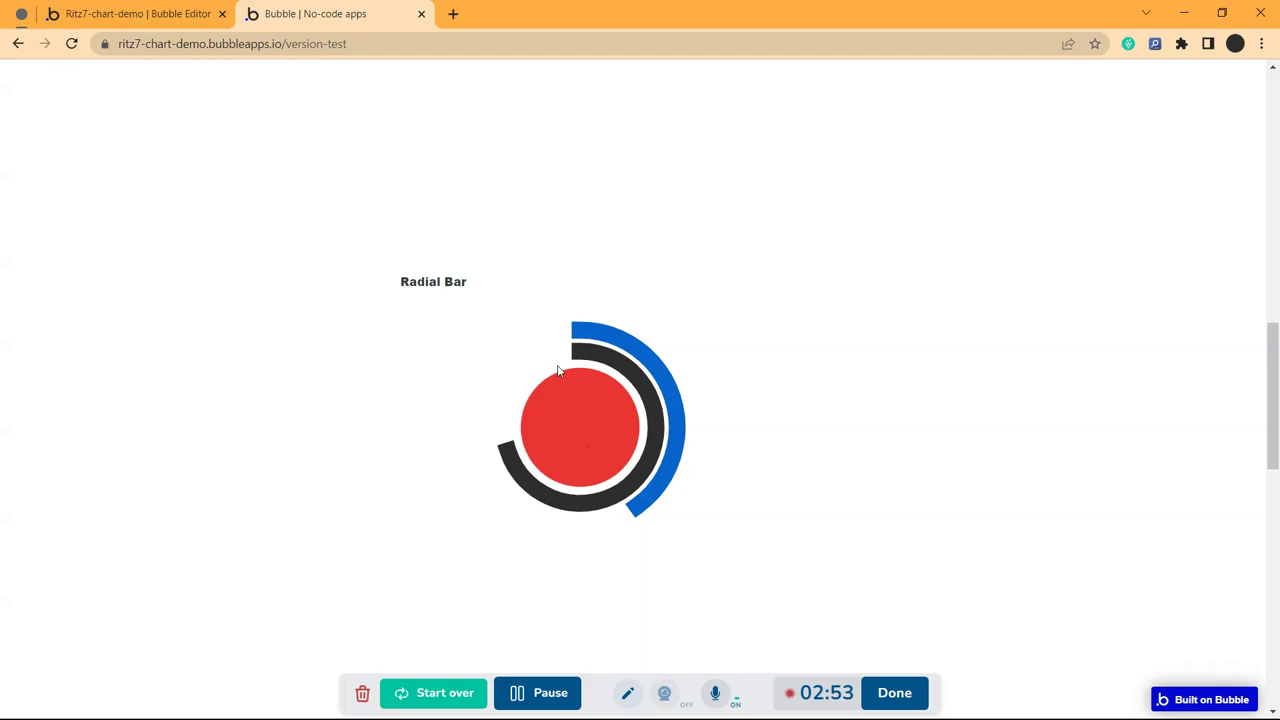
Step: Try a Hollow Margin of 50 in the preview, then go back to enter 20
click(172, 6)
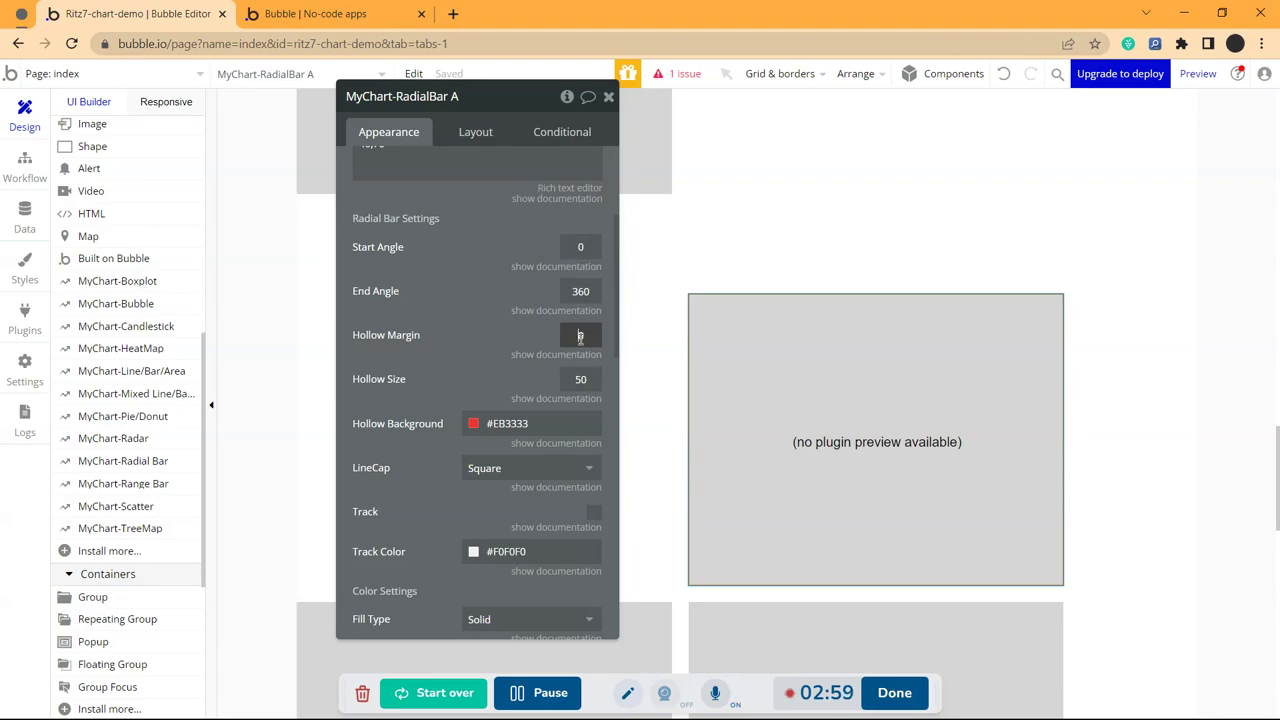
text(0)
click(331, 13)
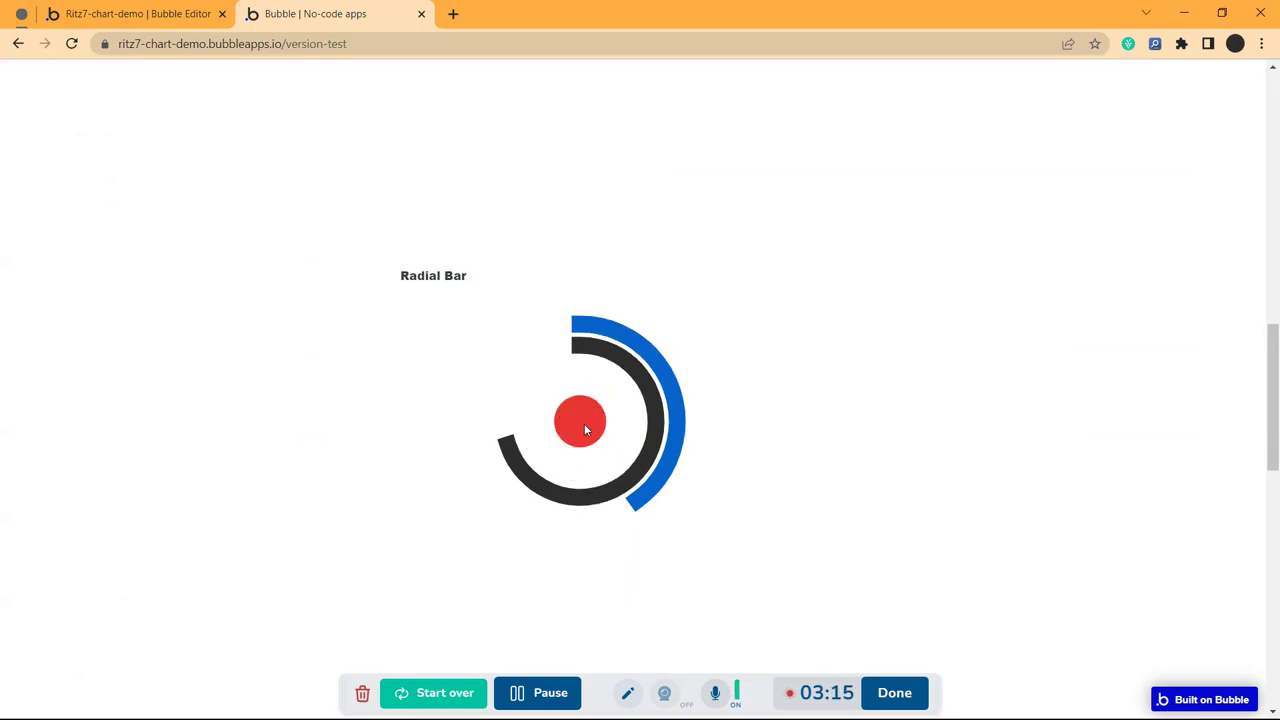
click(143, 10)
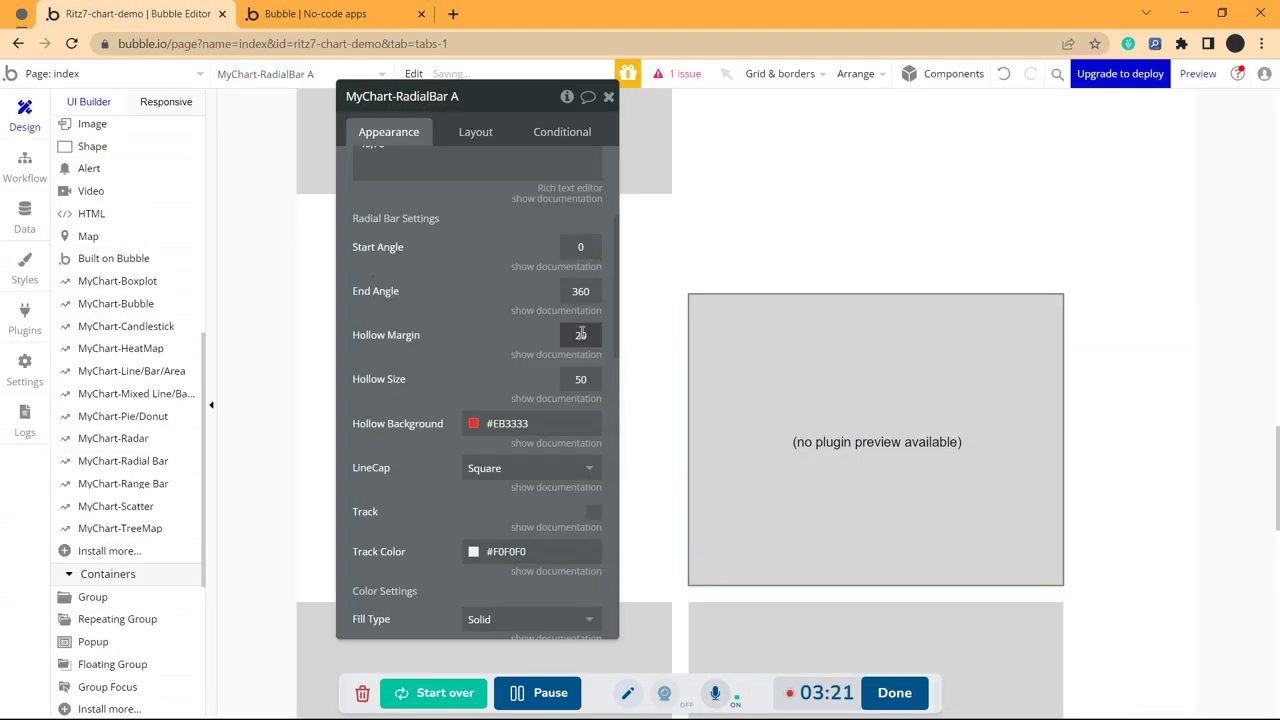
Step: Set Hollow Size to 20 and reload the preview to see thicker arcs around a tiny red centre
click(581, 334)
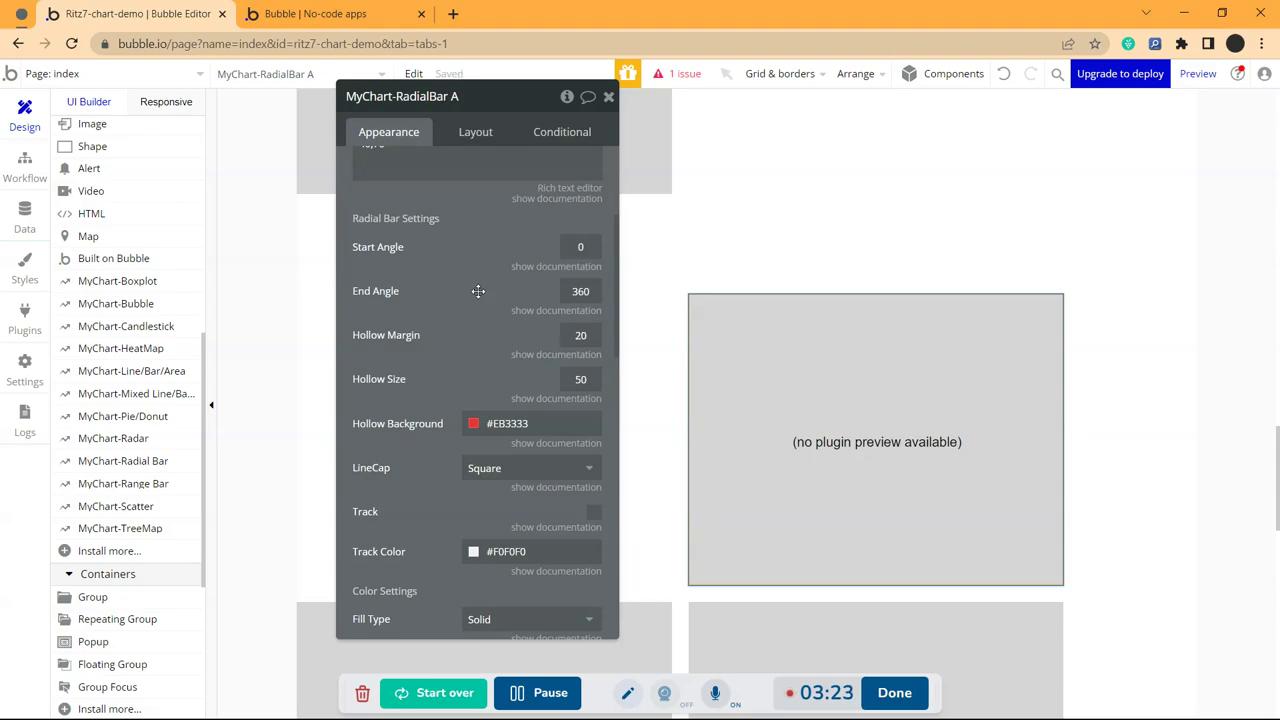
scroll(474, 291, down, 1)
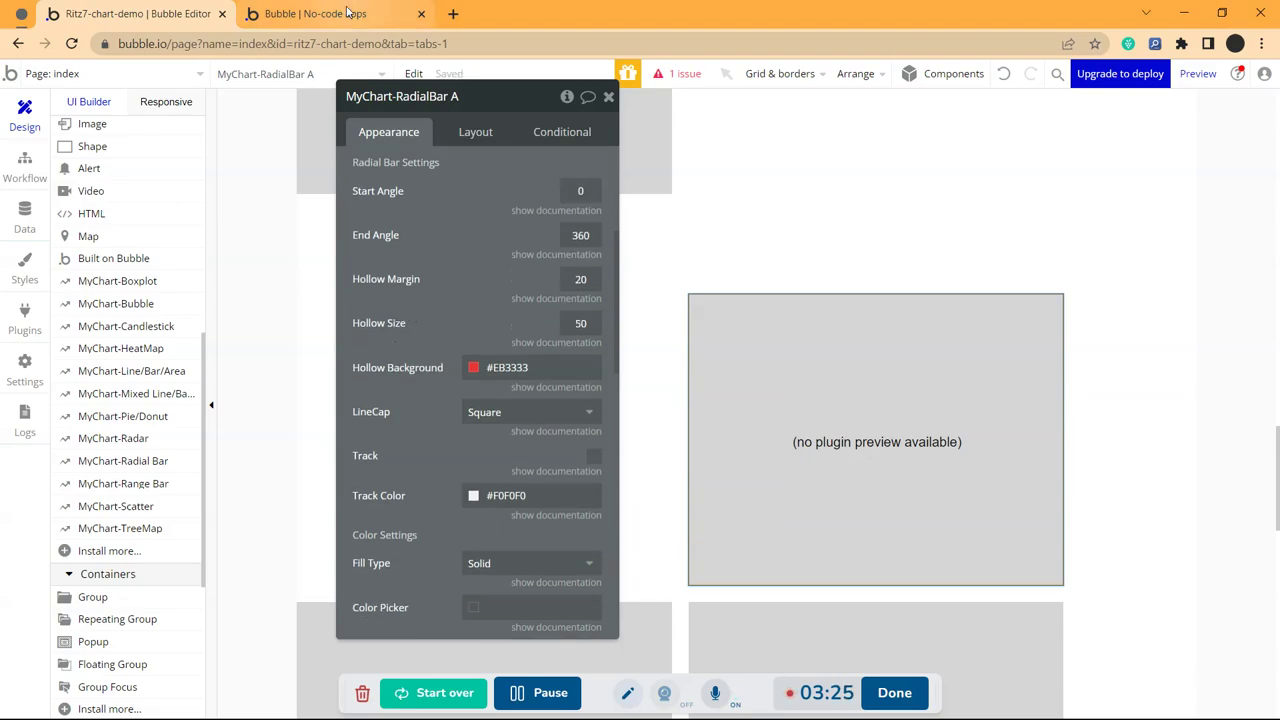
key(ctrl+Tab)
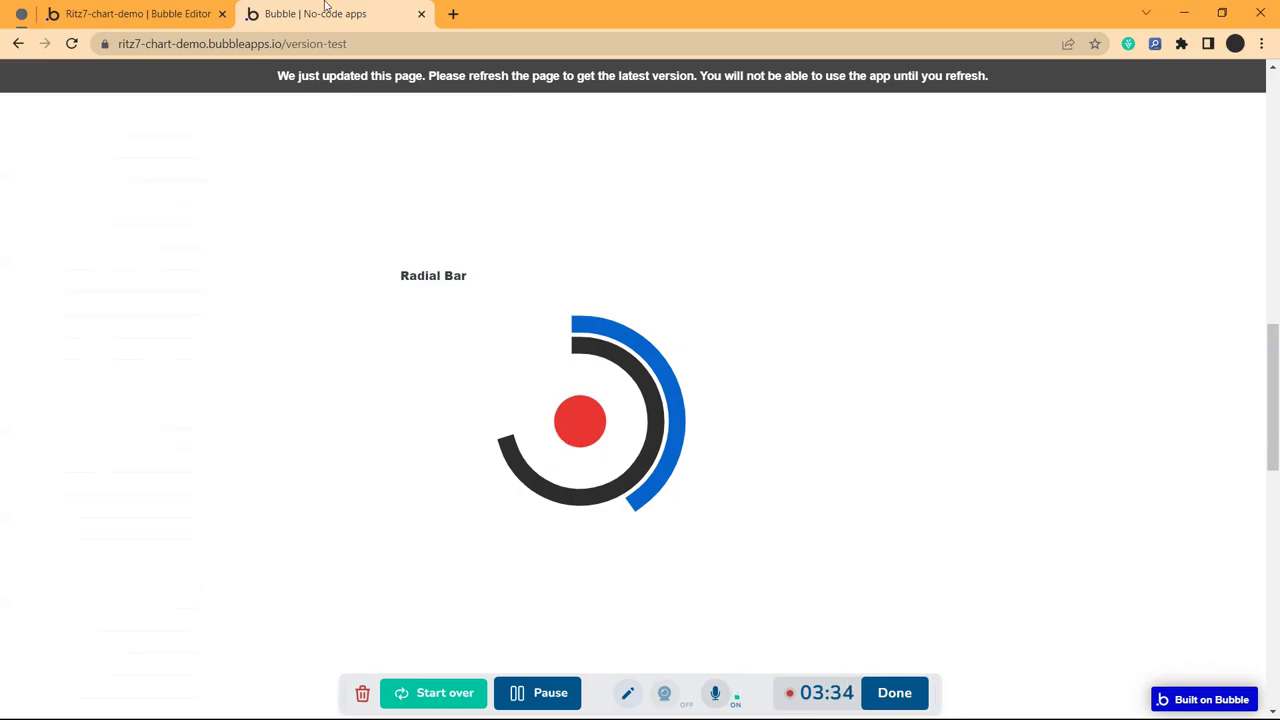
key(ctrl+Tab)
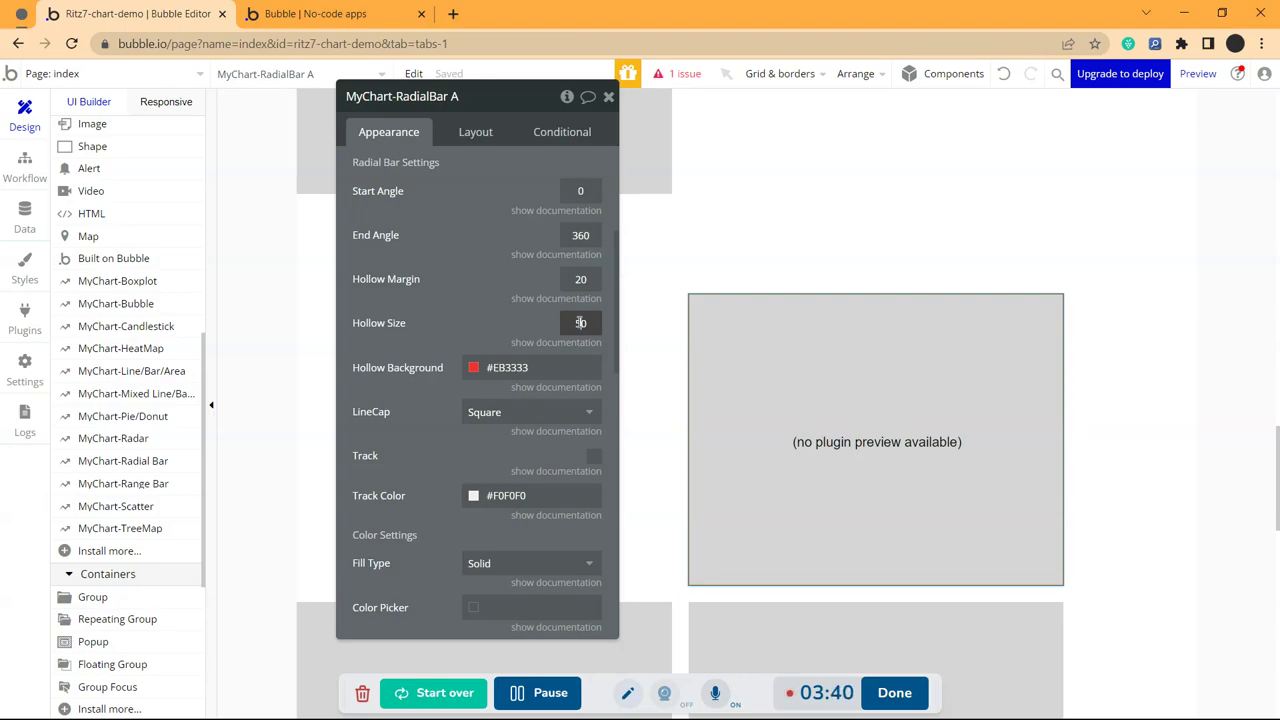
click(479, 294)
key(ctrl+Tab)
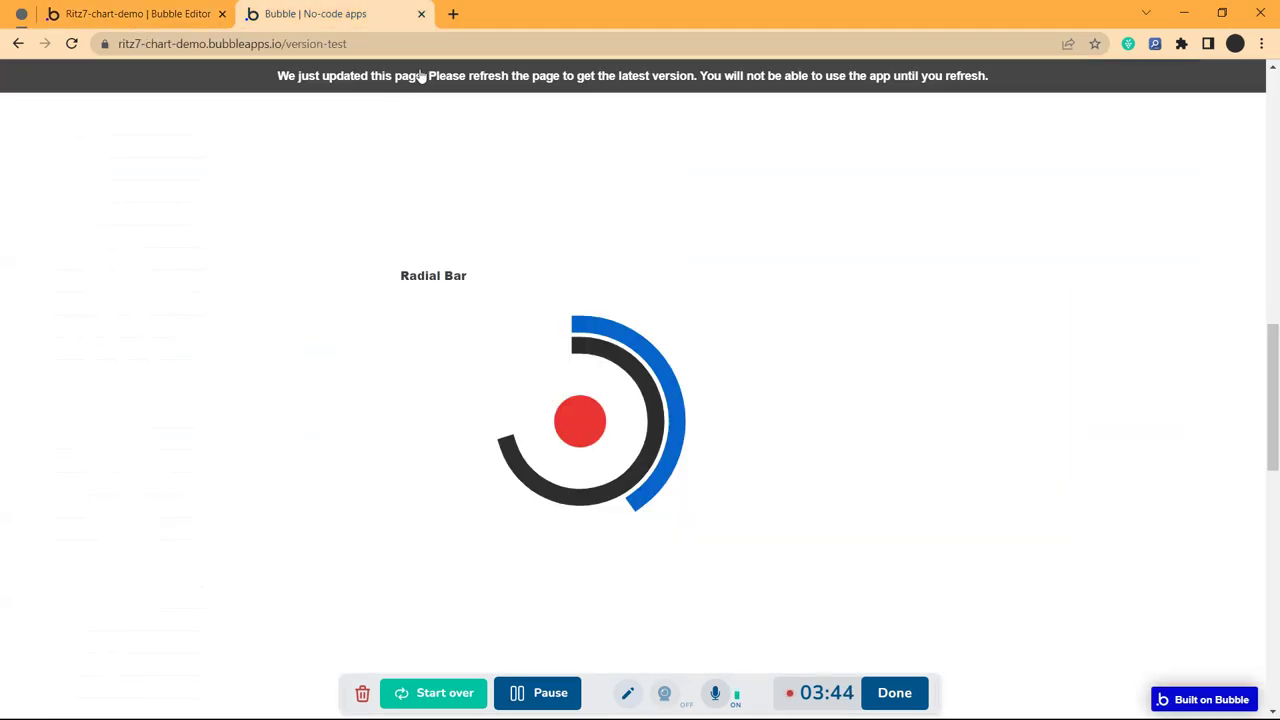
click(421, 75)
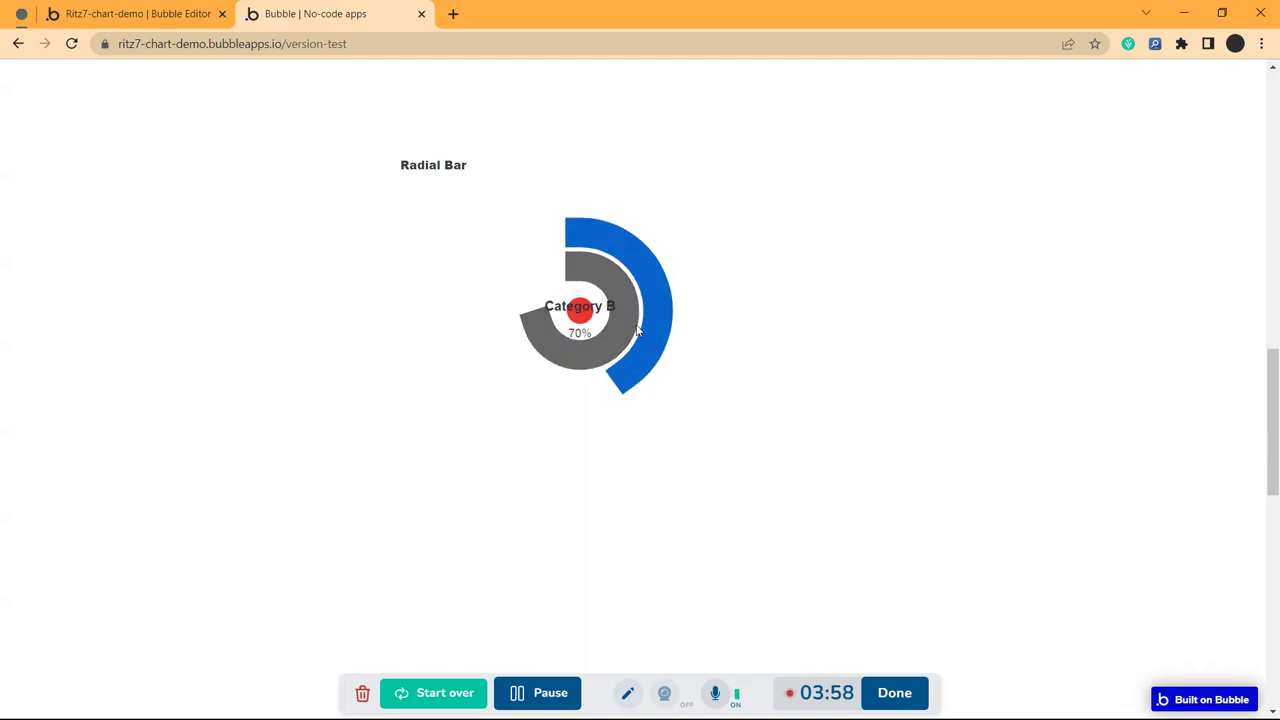
mouse_move(615, 256)
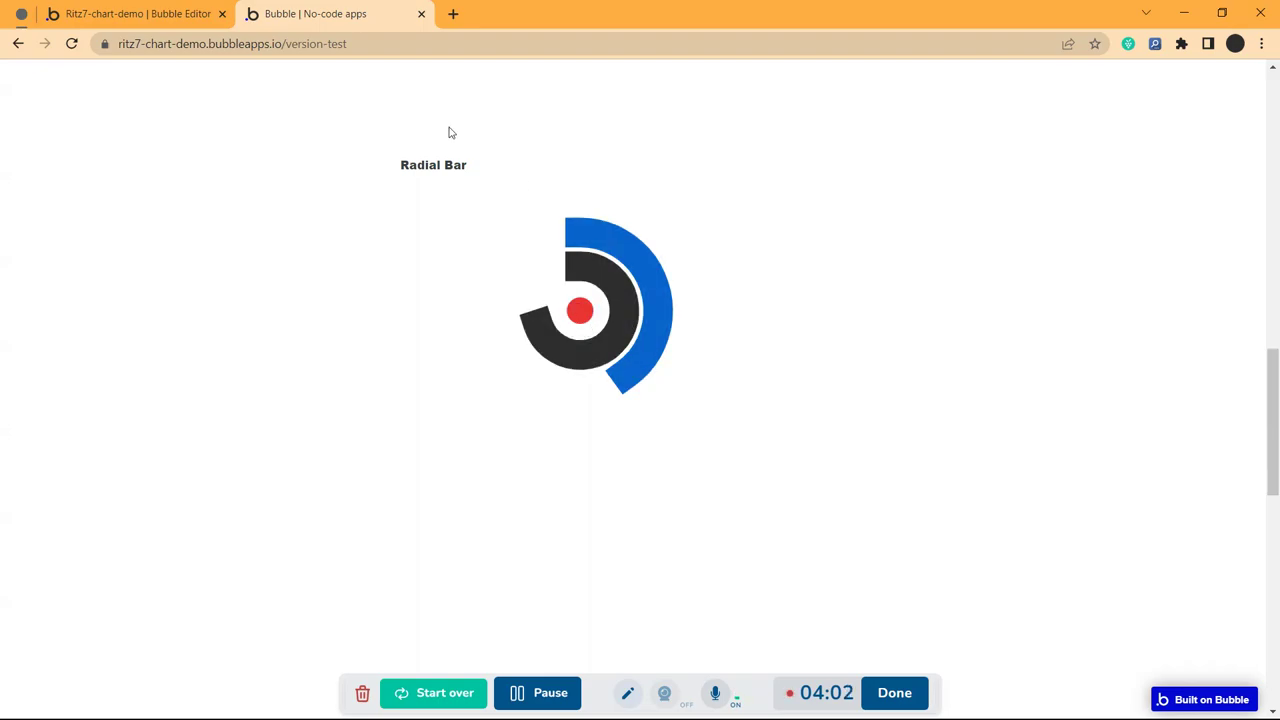
key(ctrl+1)
Step: Set Hollow Size back to 50 and choose white #FFFFFF for the hollow background
double_click(578, 323)
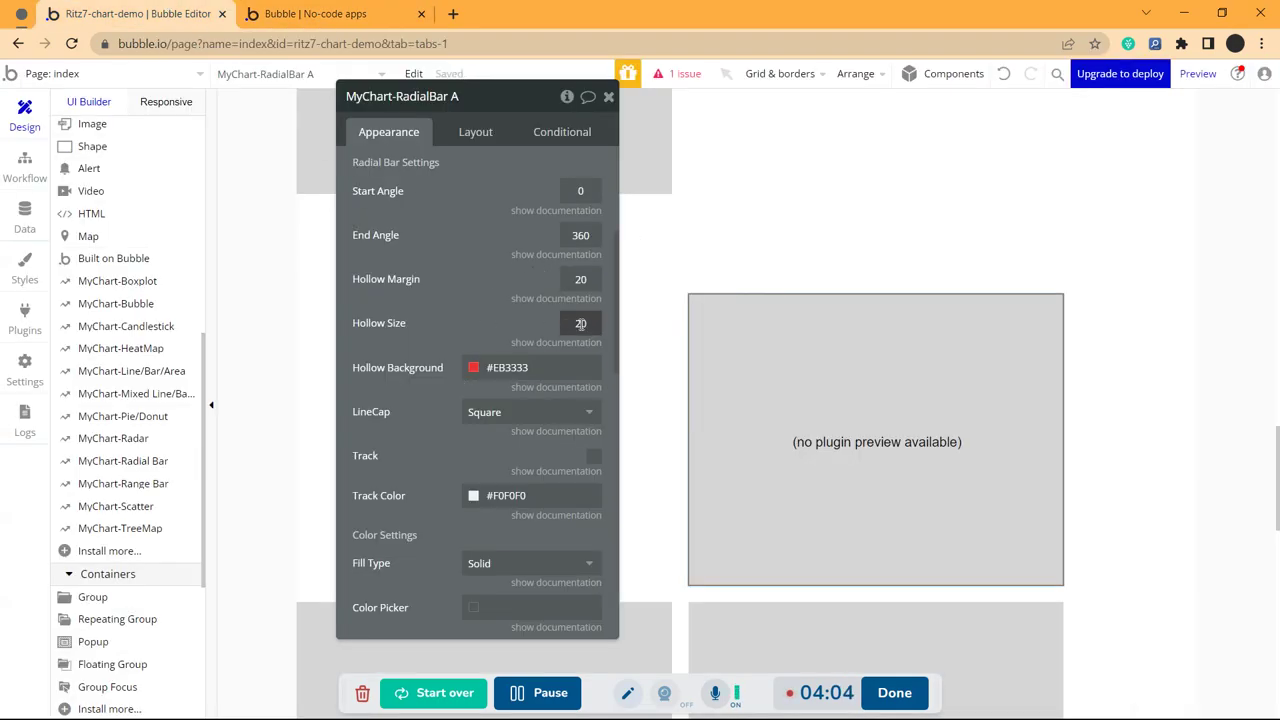
text(50)
click(499, 367)
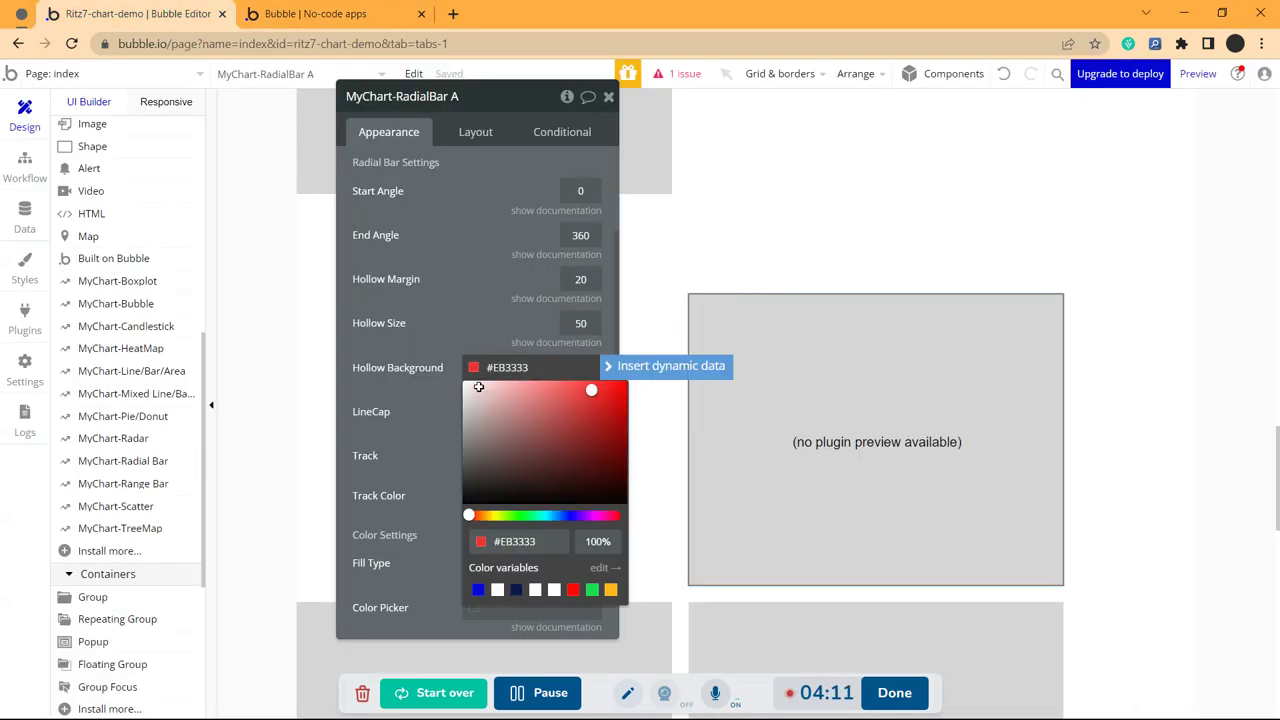
click(463, 382)
click(422, 319)
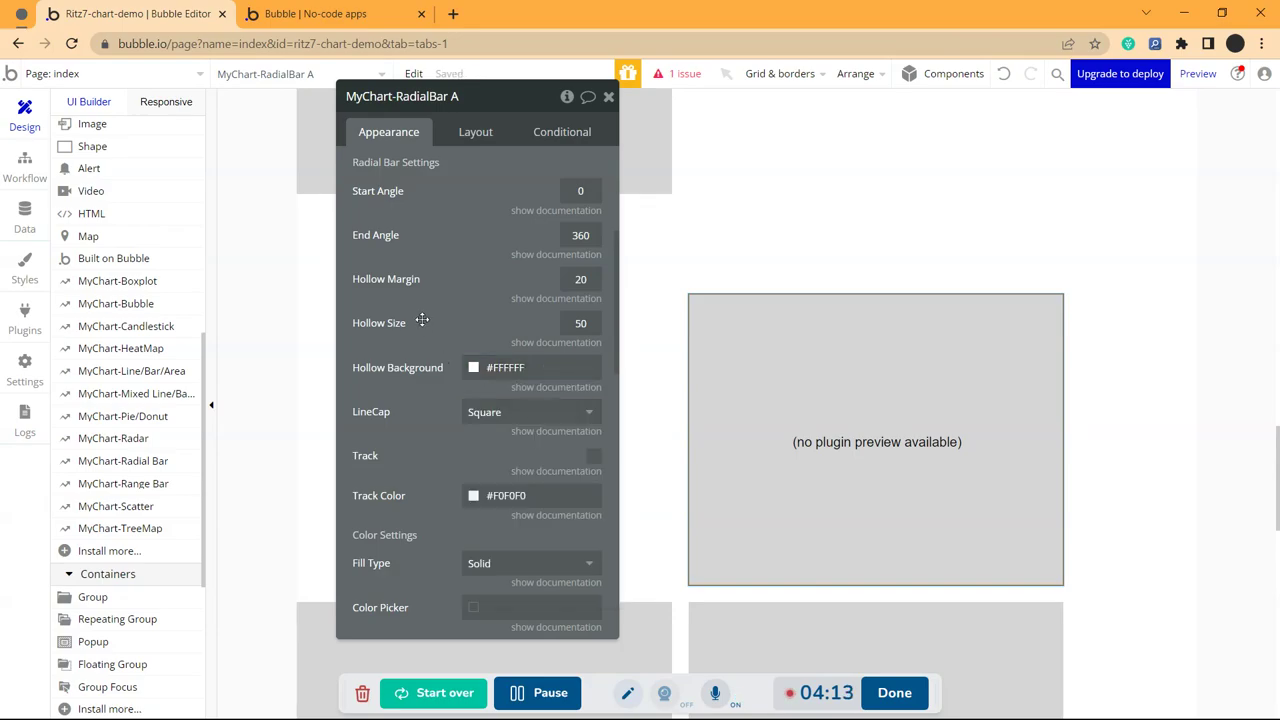
Step: Keep the LineCap at Square and check the thinner arcs around the white centre in the preview
scroll(422, 319, down, 1)
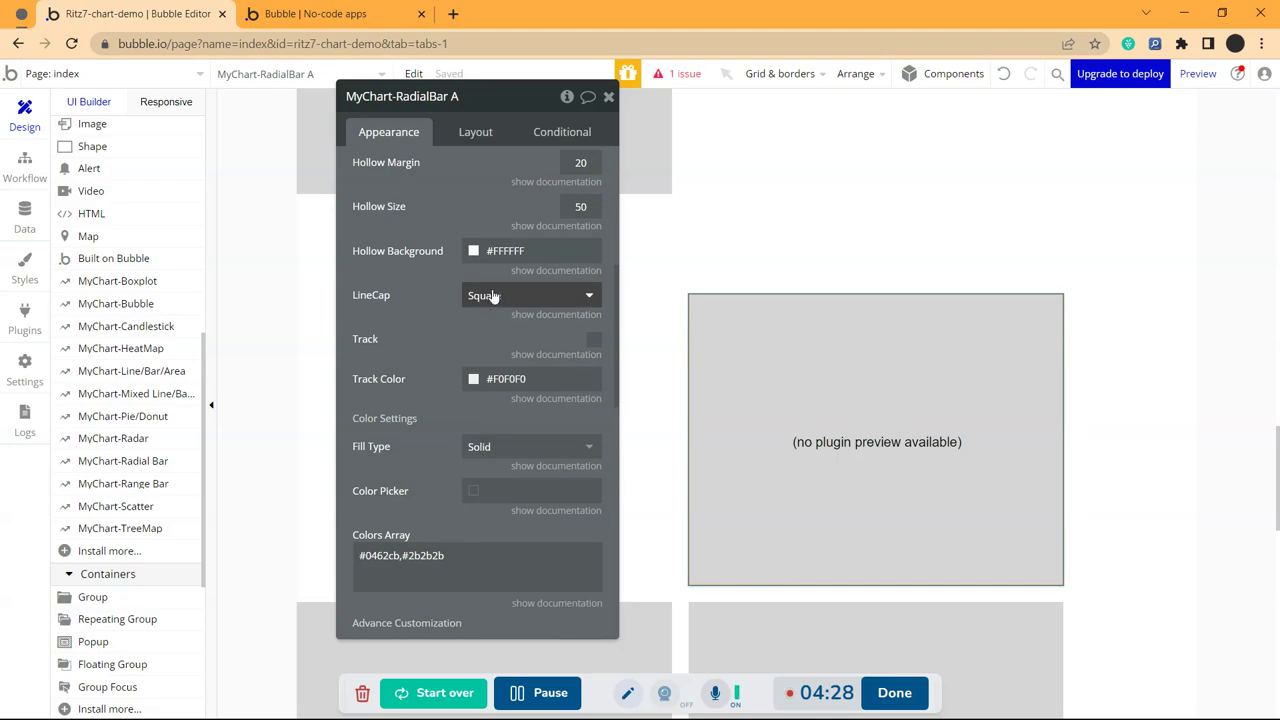
click(492, 297)
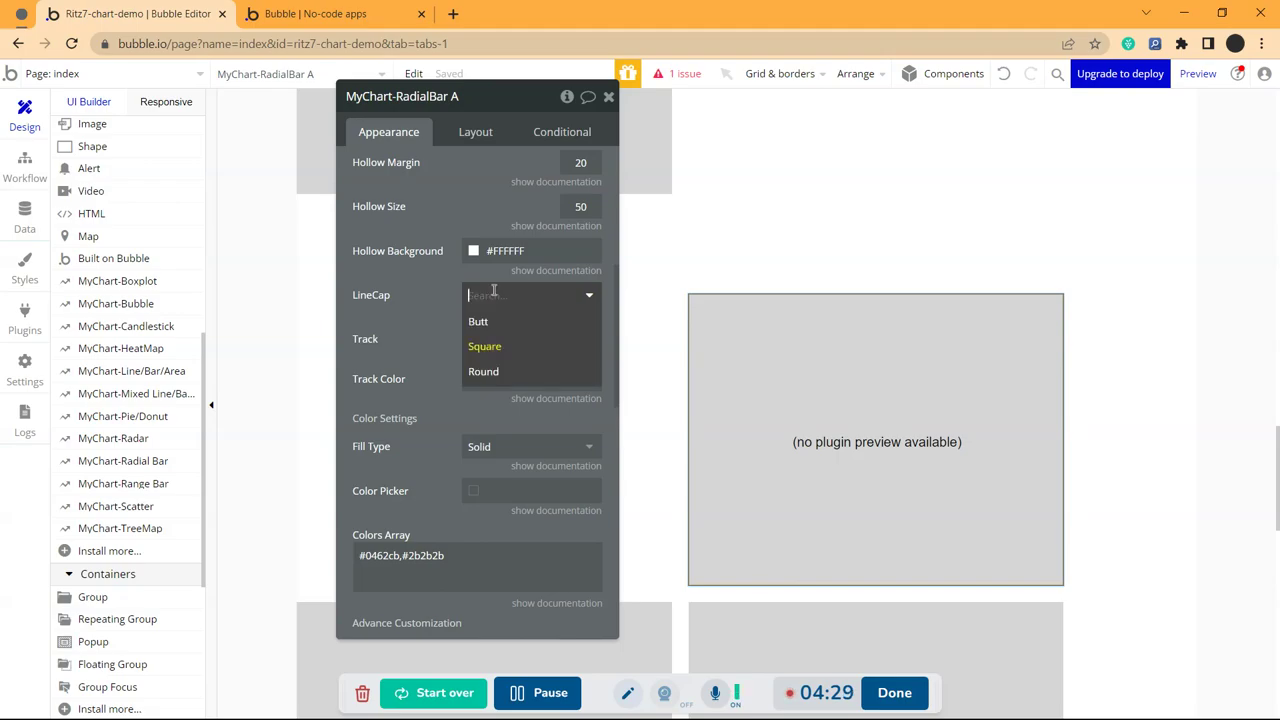
click(485, 347)
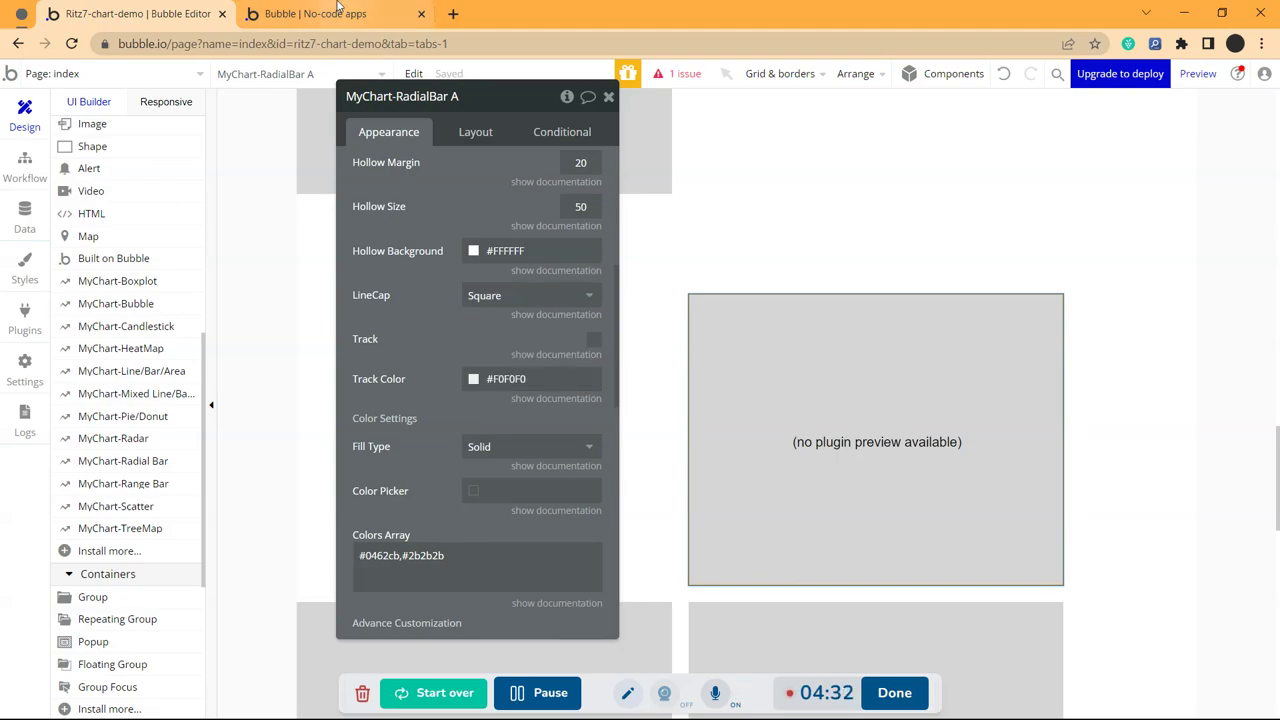
click(338, 10)
mouse_move(641, 300)
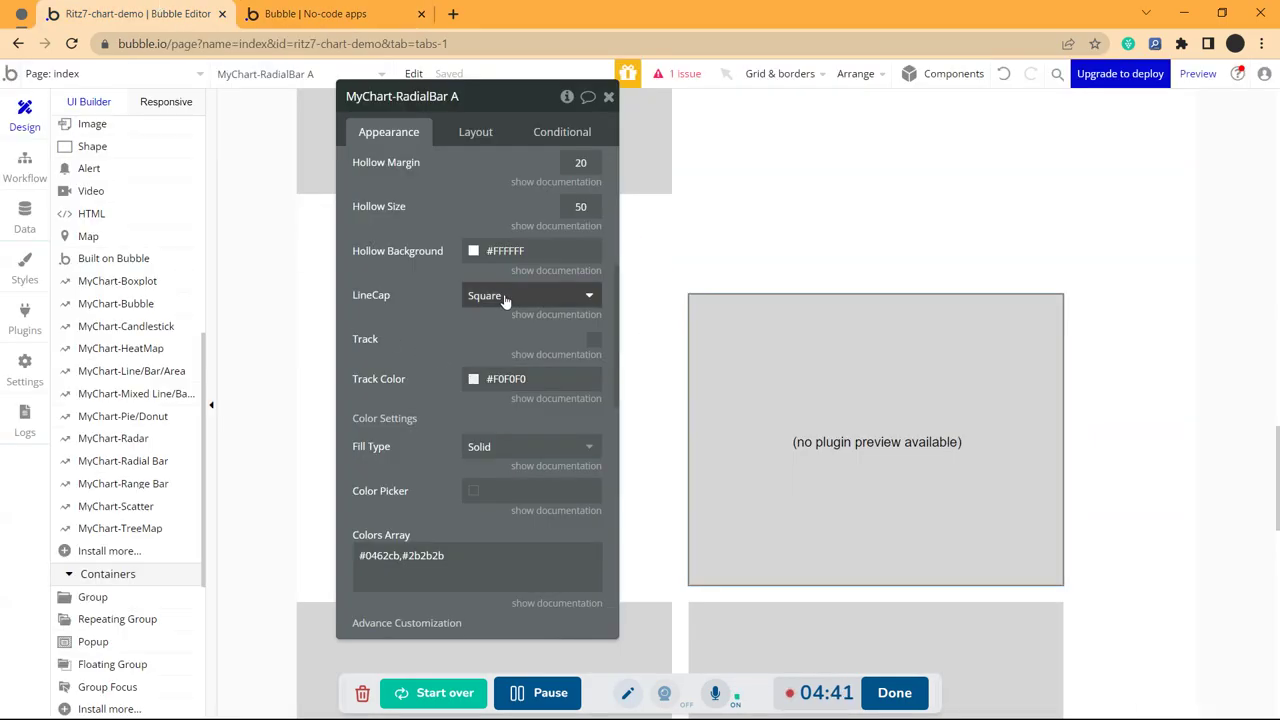
Step: Set the bars' LineCap to Round and check the rounded arc ends in the preview
click(505, 300)
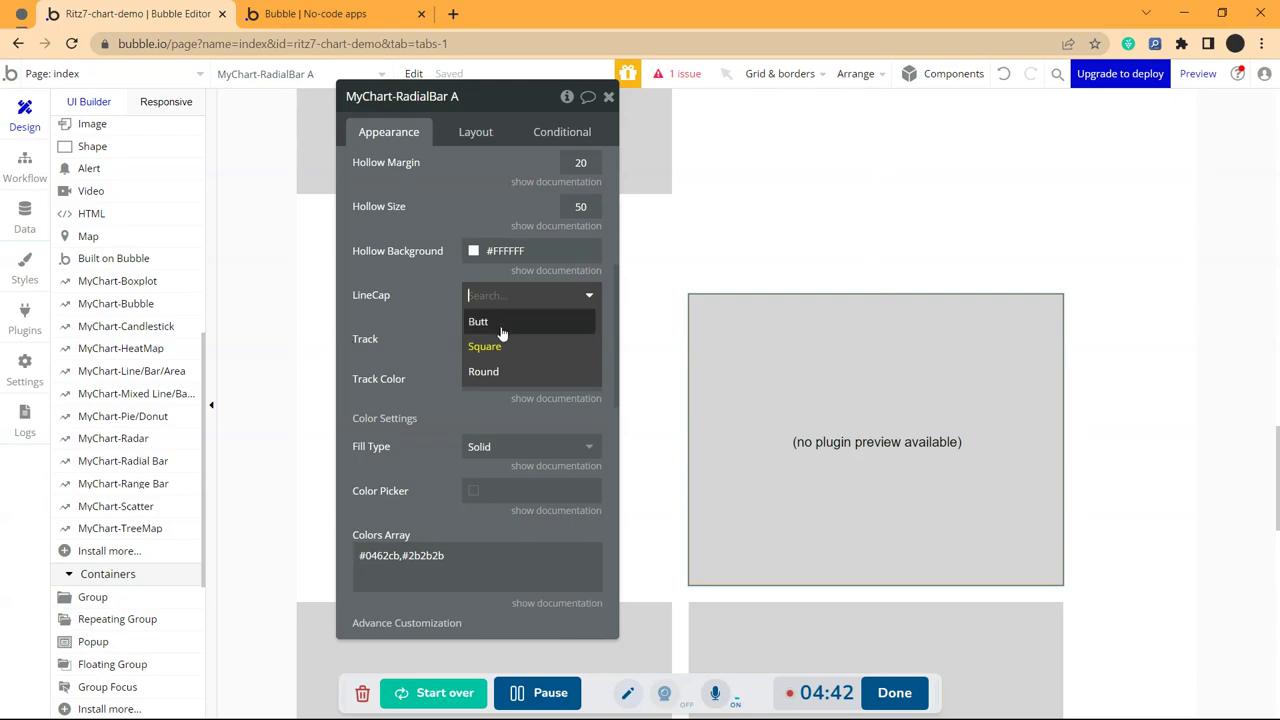
click(500, 371)
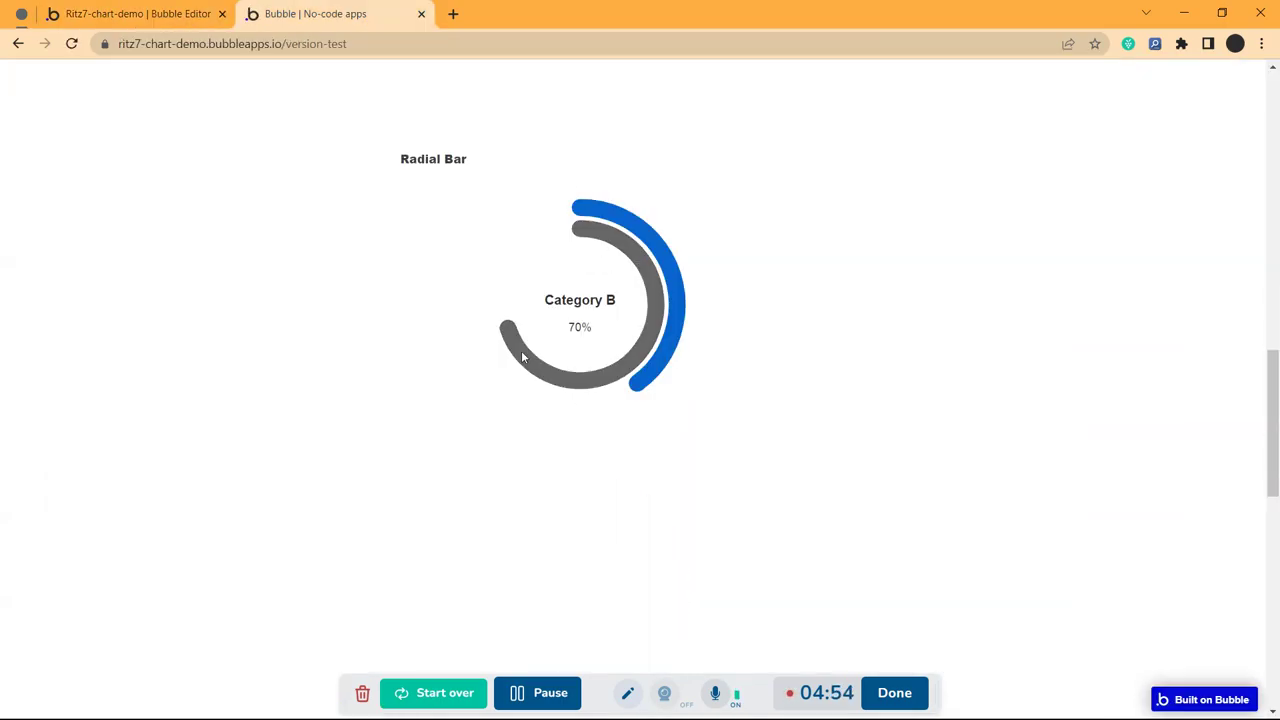
click(150, 13)
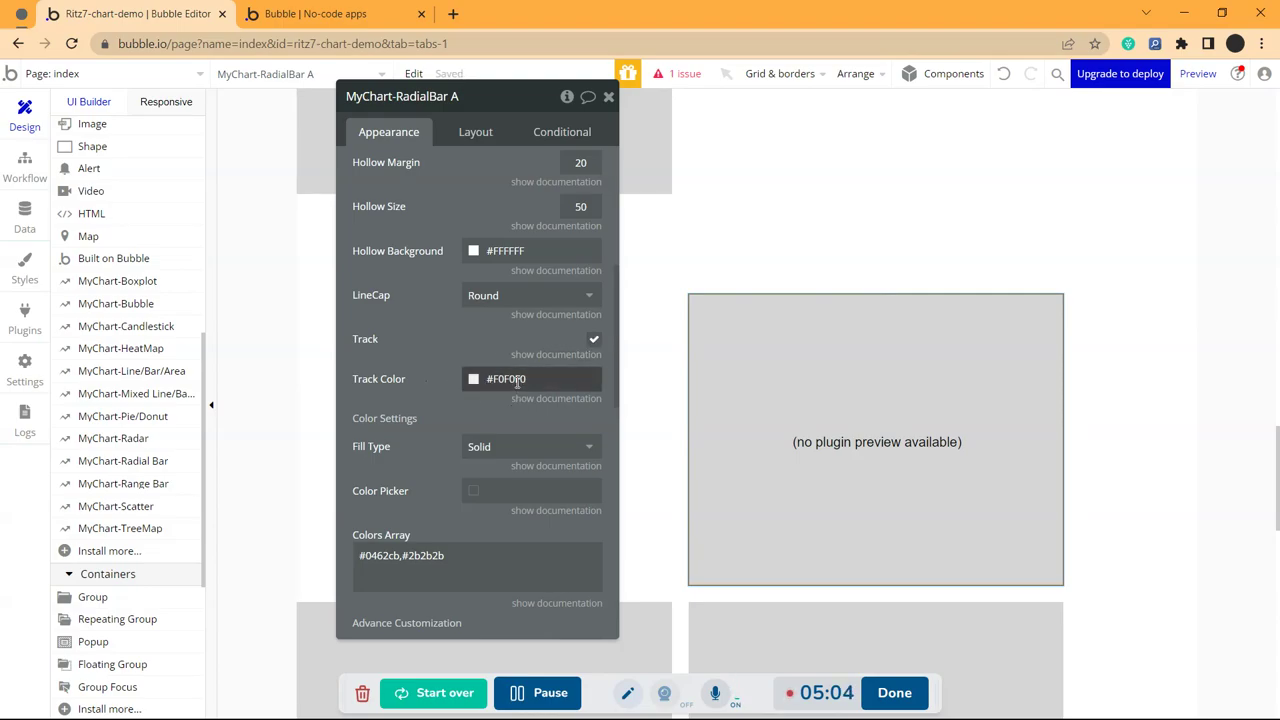
Step: Set the Track Color to the pinkish-grey #E0CFCF
key(ctrl+Tab)
key(ctrl+shift+Tab)
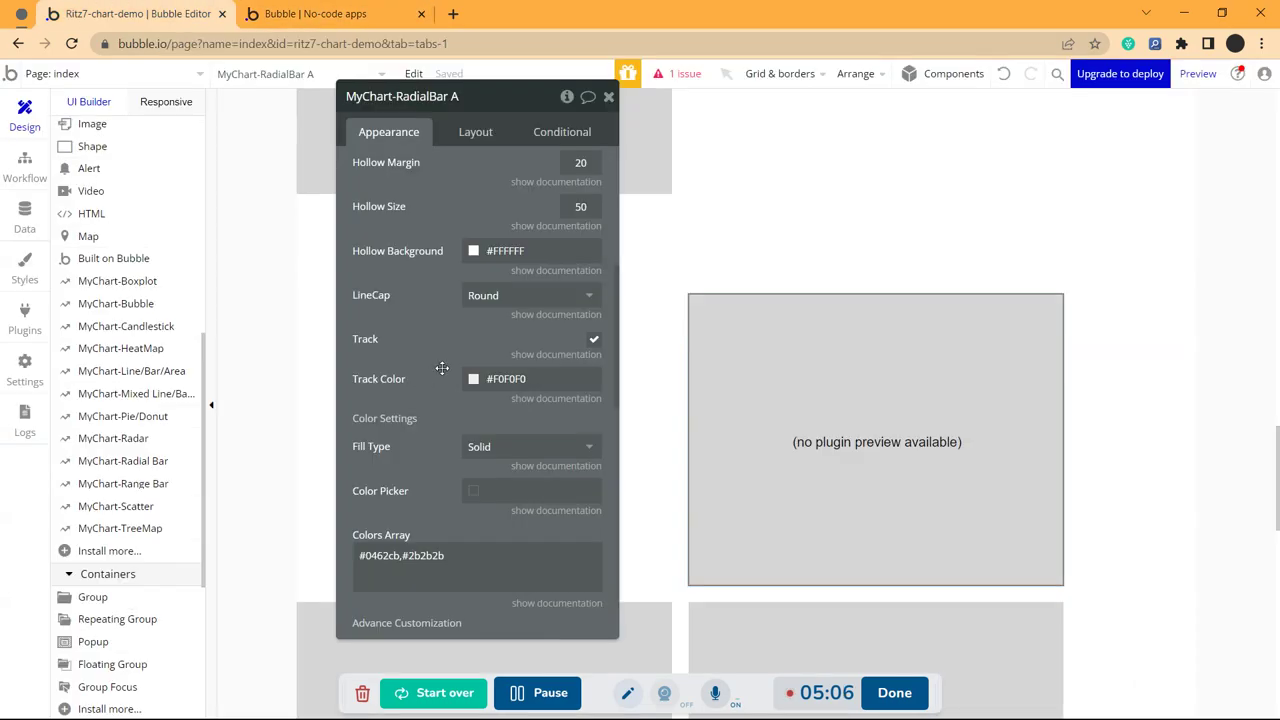
click(503, 378)
click(471, 402)
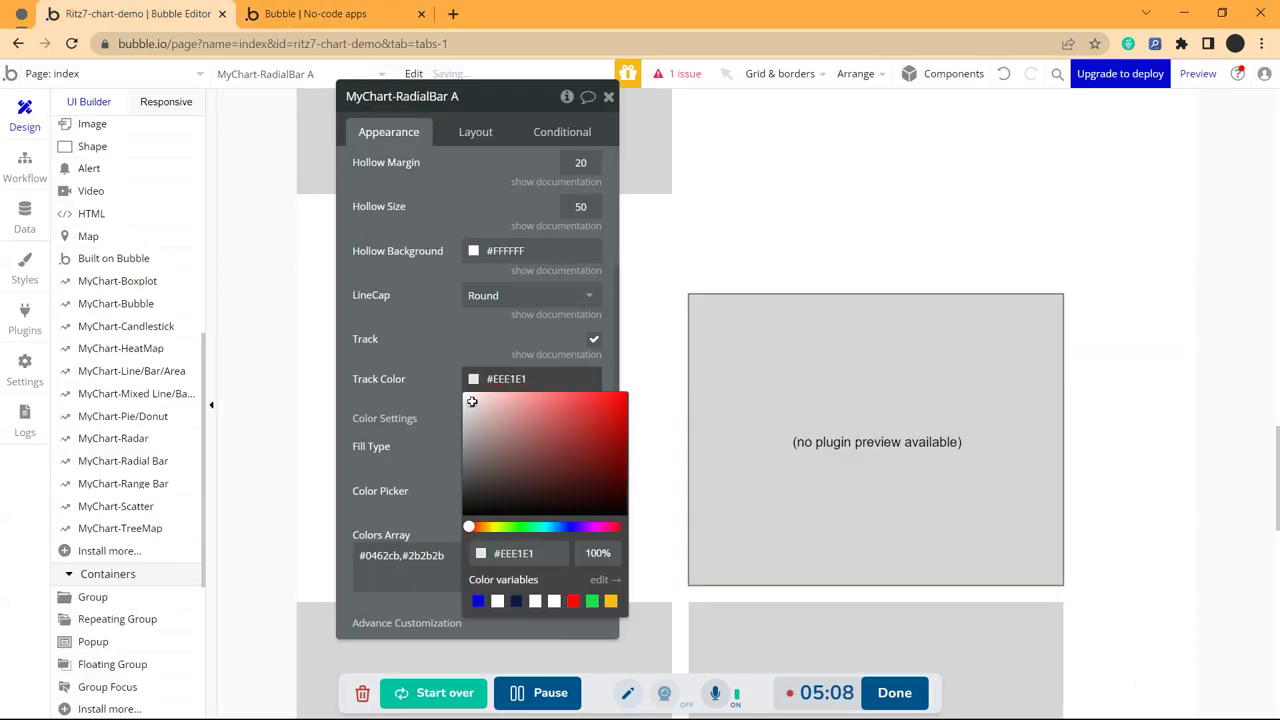
click(471, 402)
click(470, 404)
Step: Reload the live preview to confirm pale track rings behind both arcs, then close the colour picker
click(379, 14)
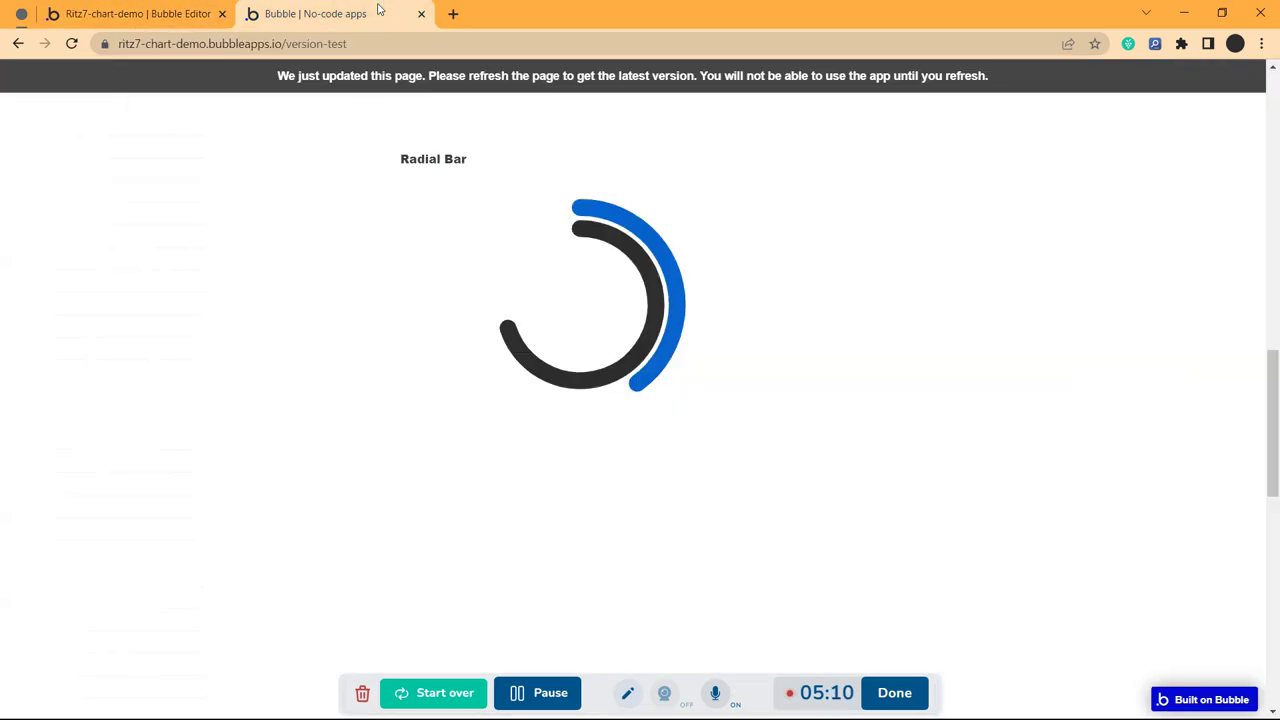
click(397, 80)
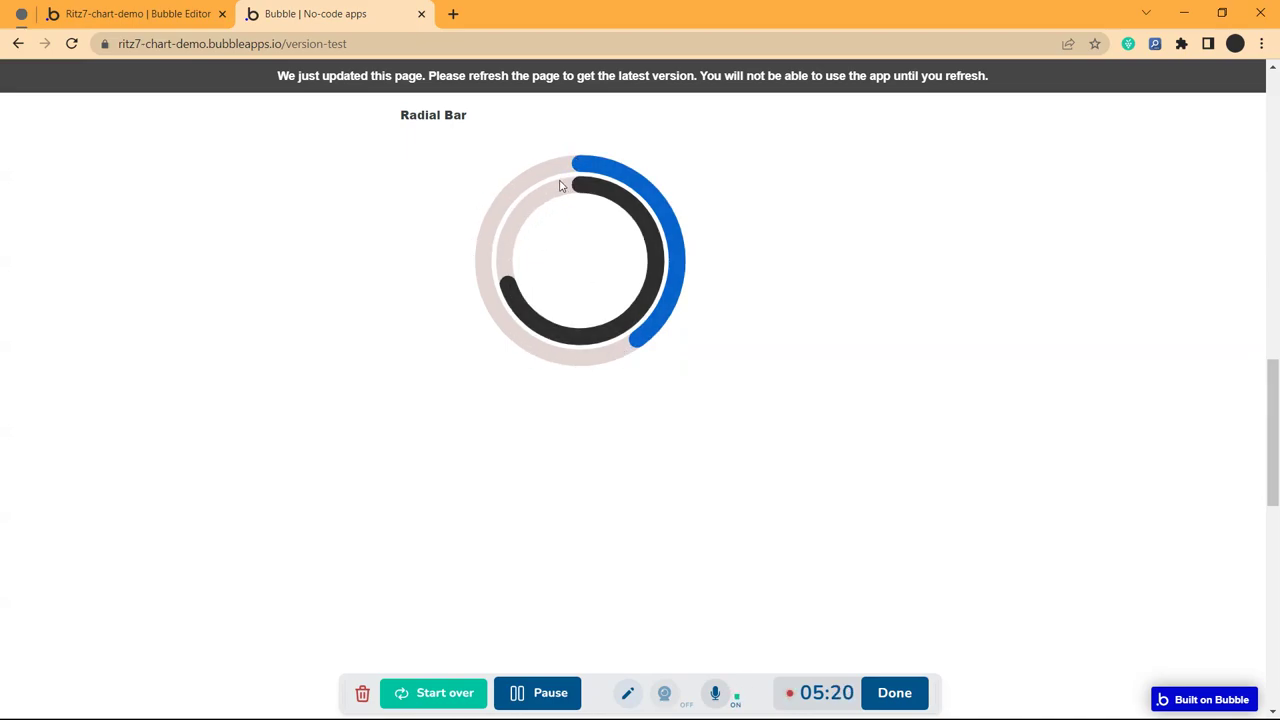
click(113, 10)
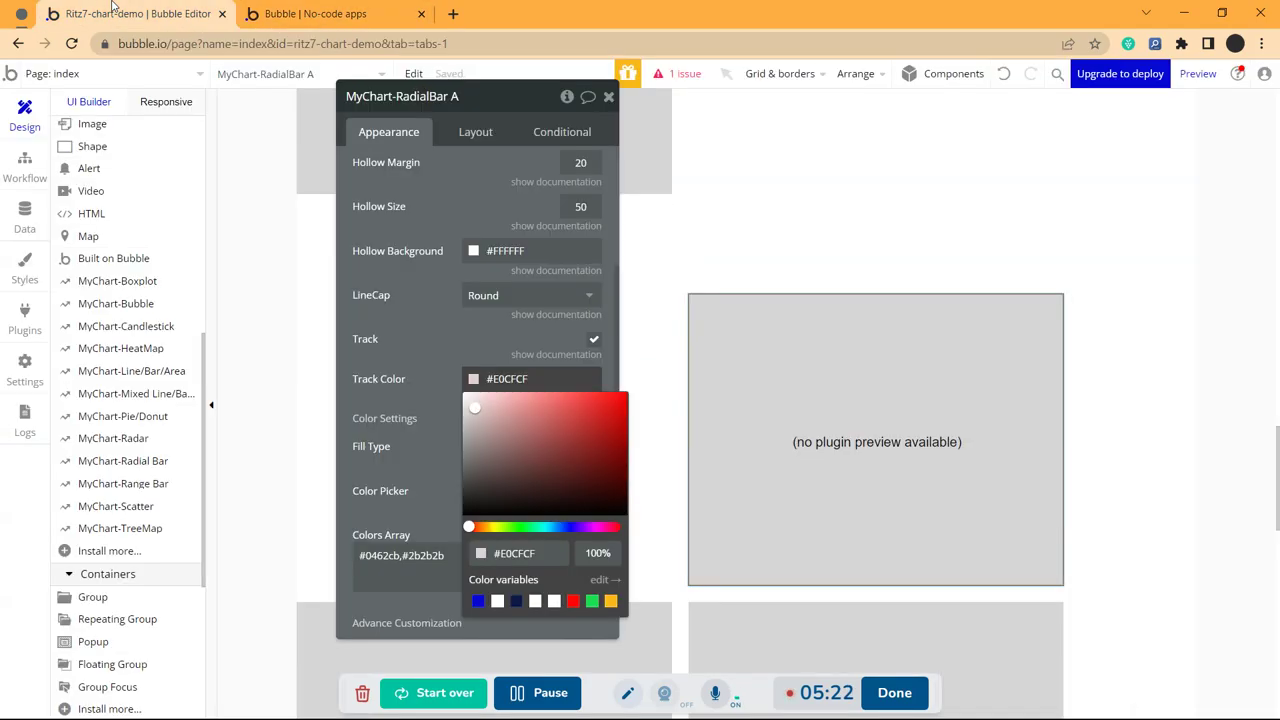
click(410, 363)
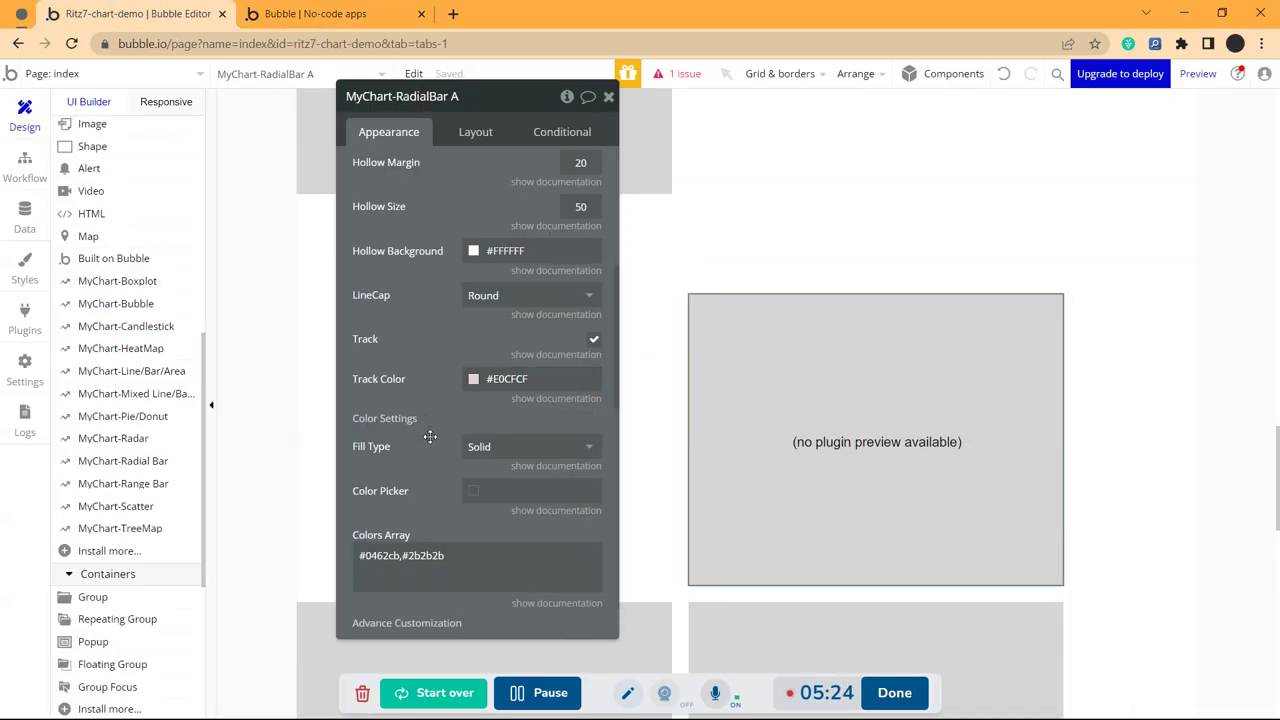
scroll(483, 337, down, 2)
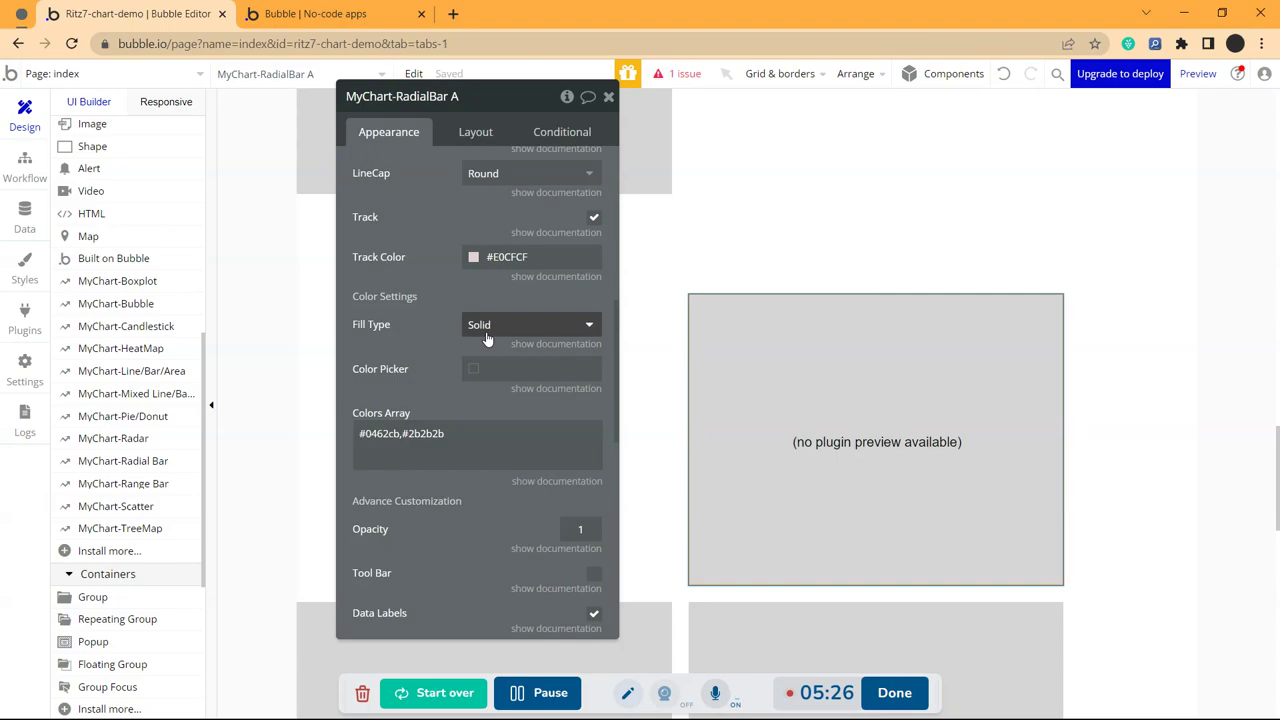
click(498, 326)
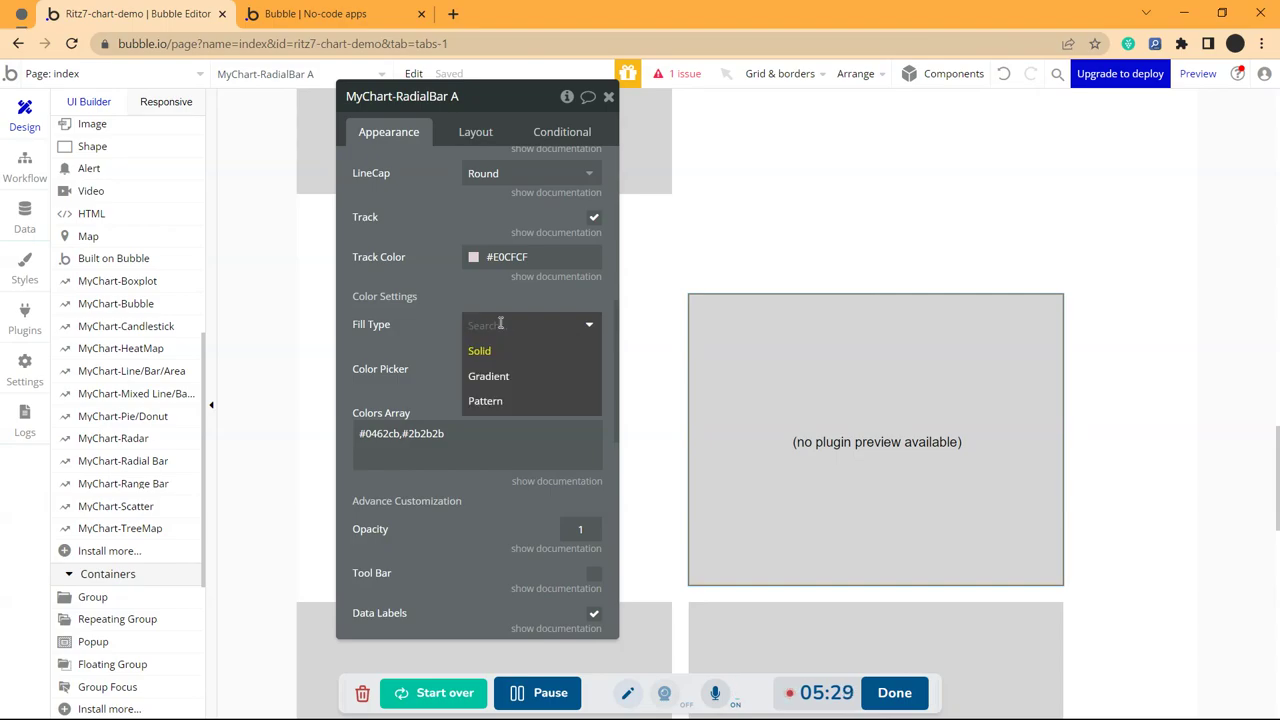
click(479, 350)
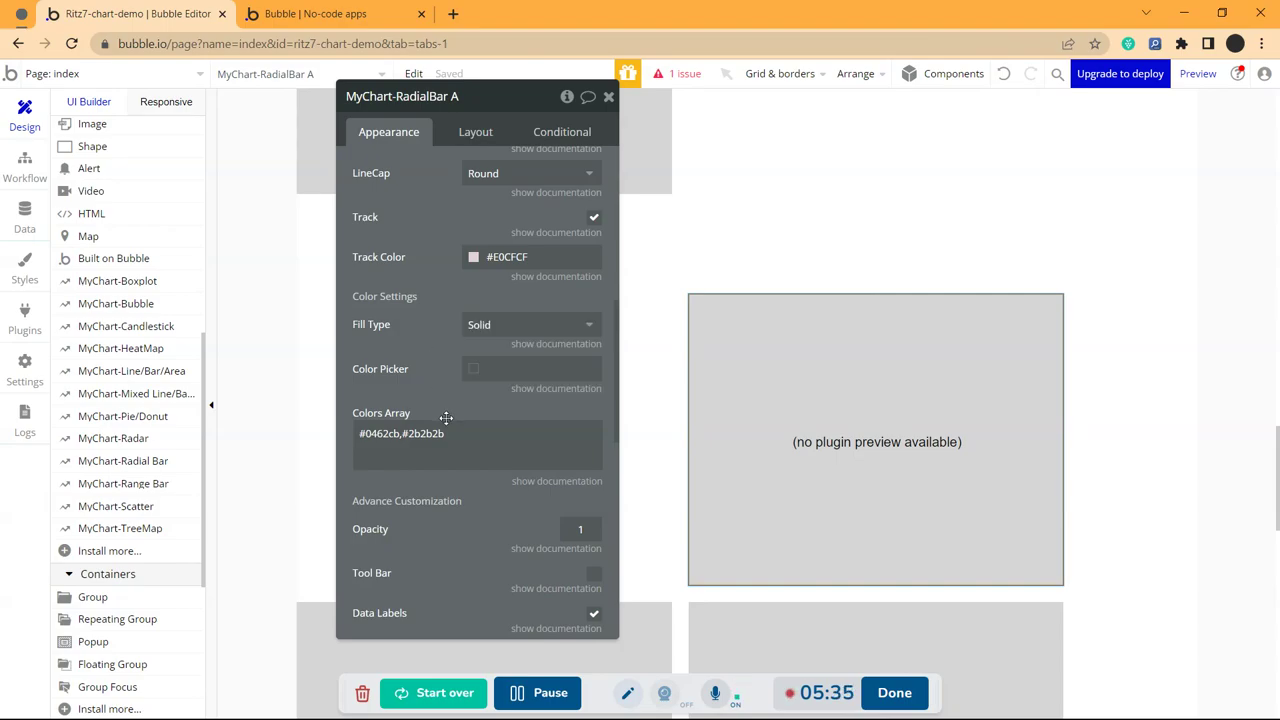
scroll(446, 418, down, 3)
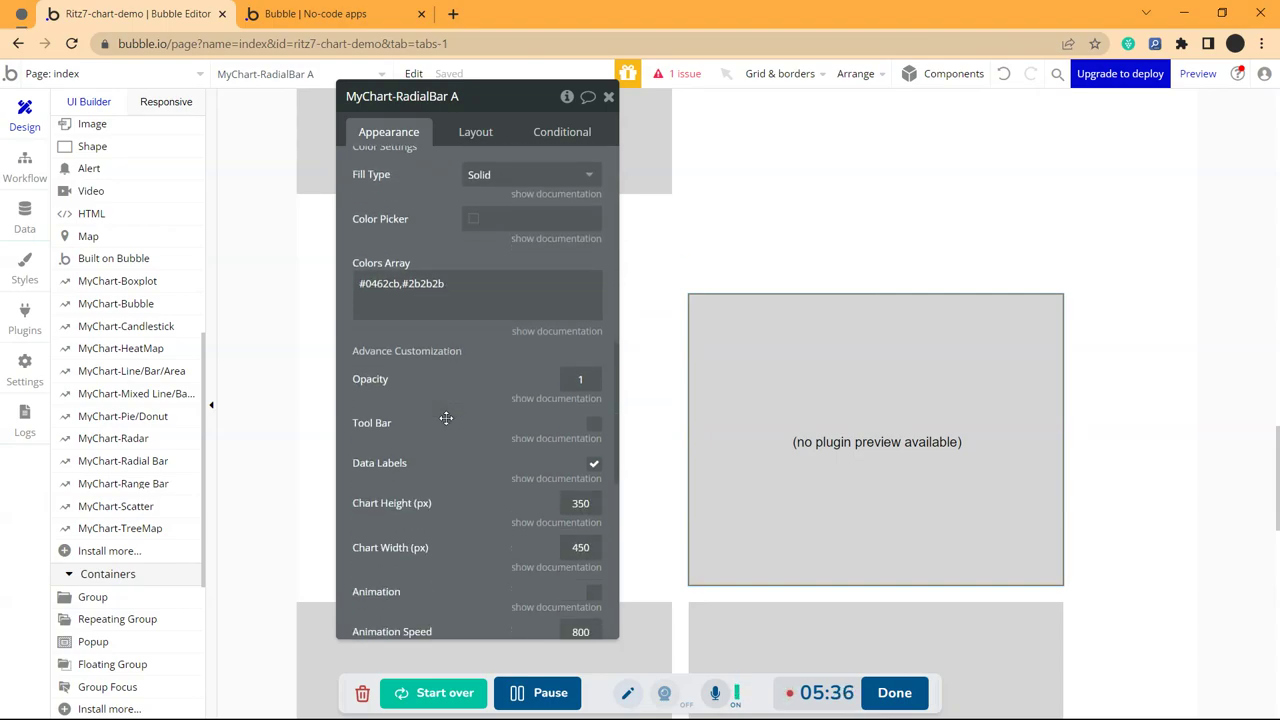
scroll(446, 420, up, 1)
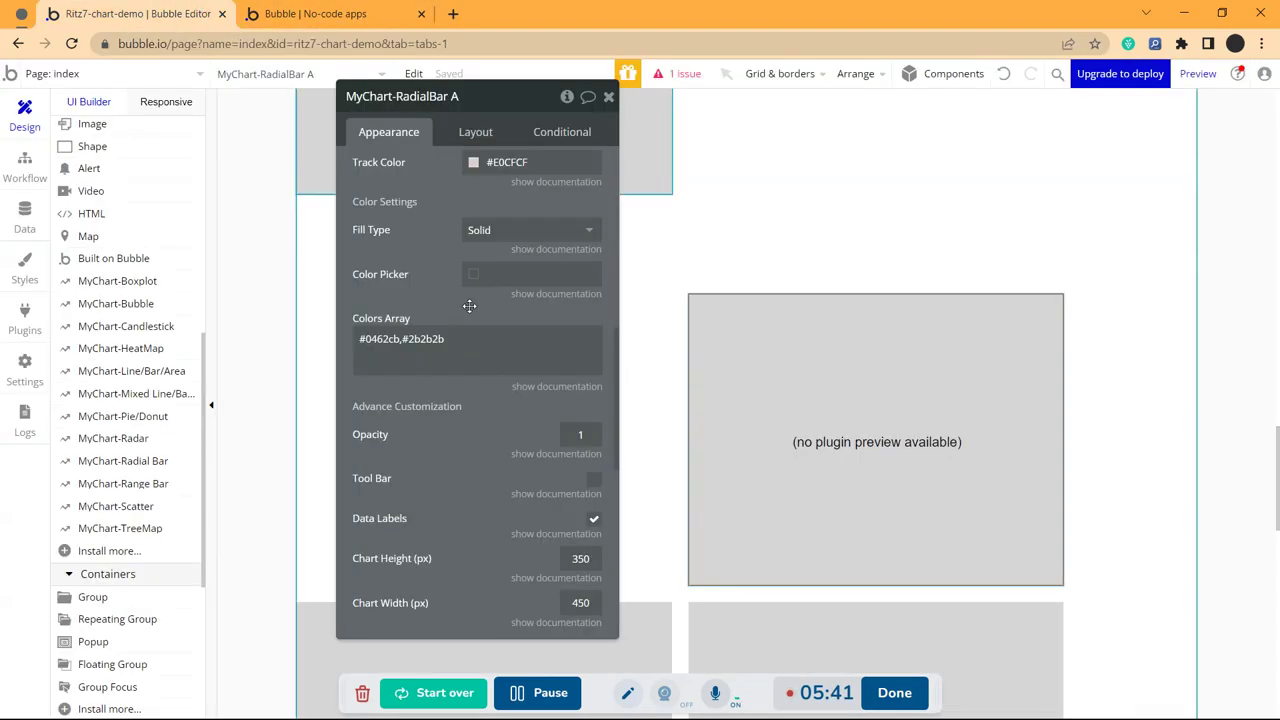
click(432, 346)
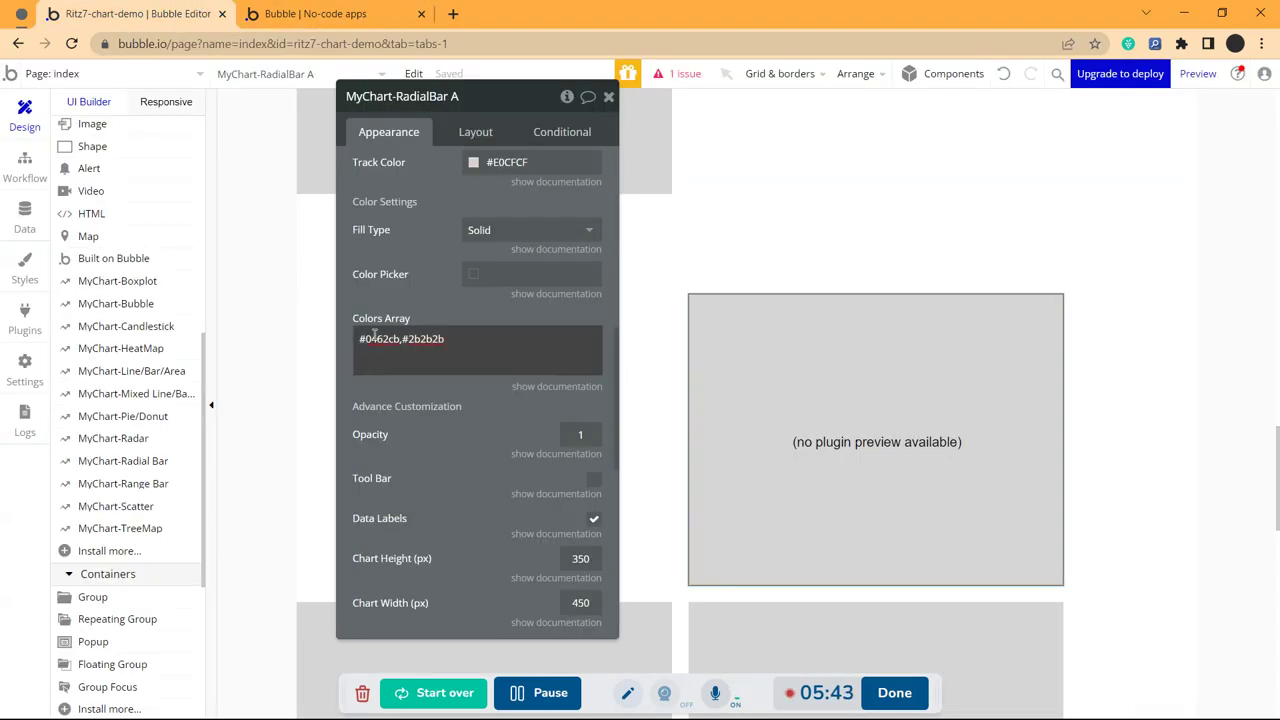
click(388, 10)
click(150, 8)
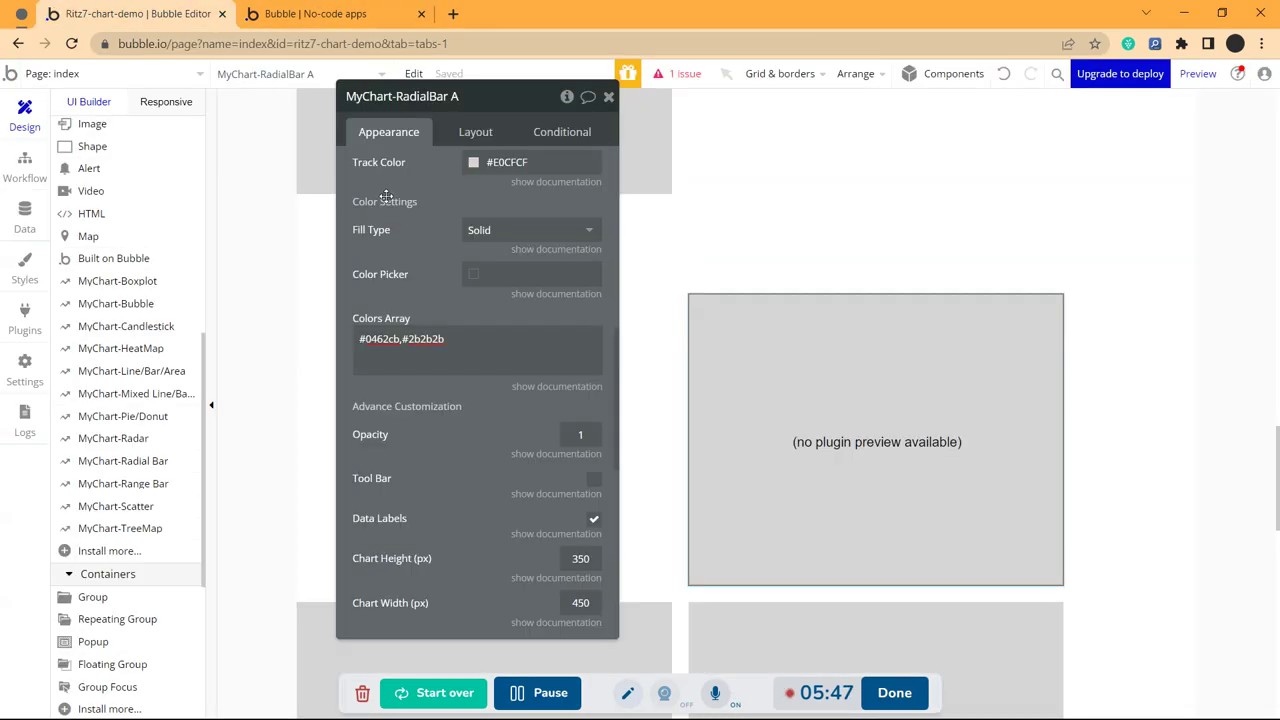
scroll(386, 197, up, 6)
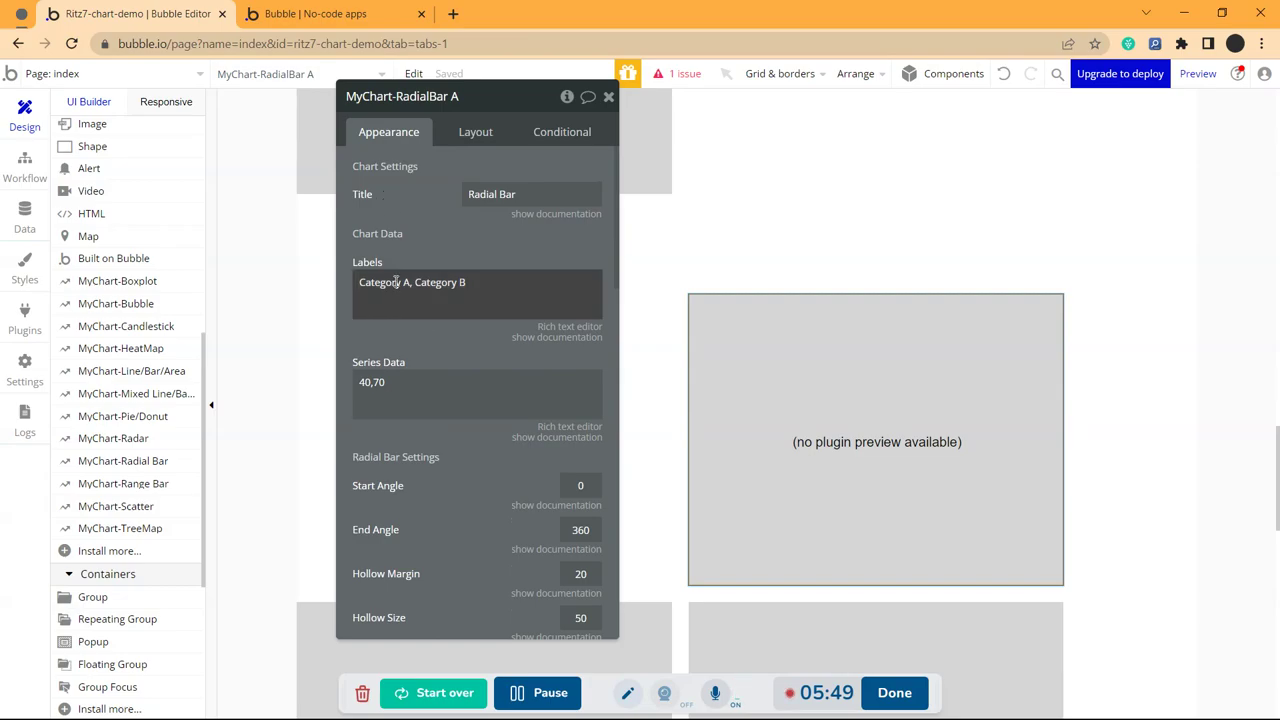
scroll(390, 270, down, 7)
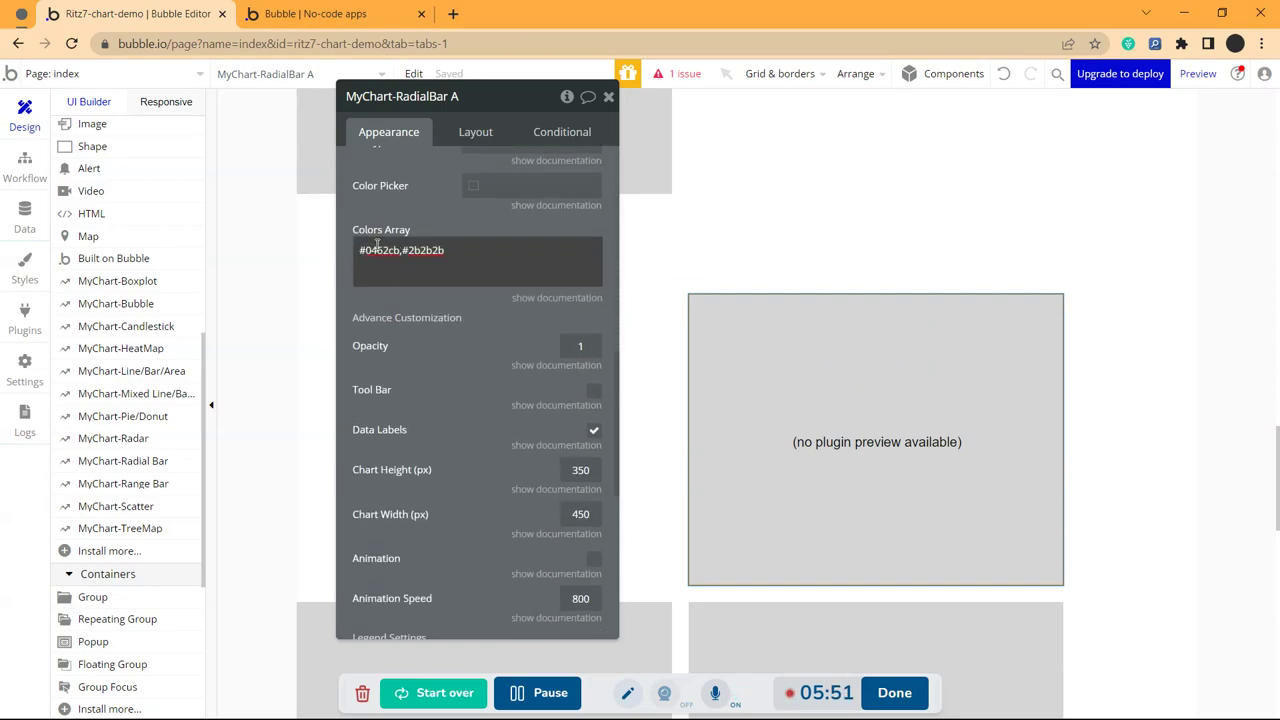
triple_click(445, 247)
scroll(474, 327, down, 2)
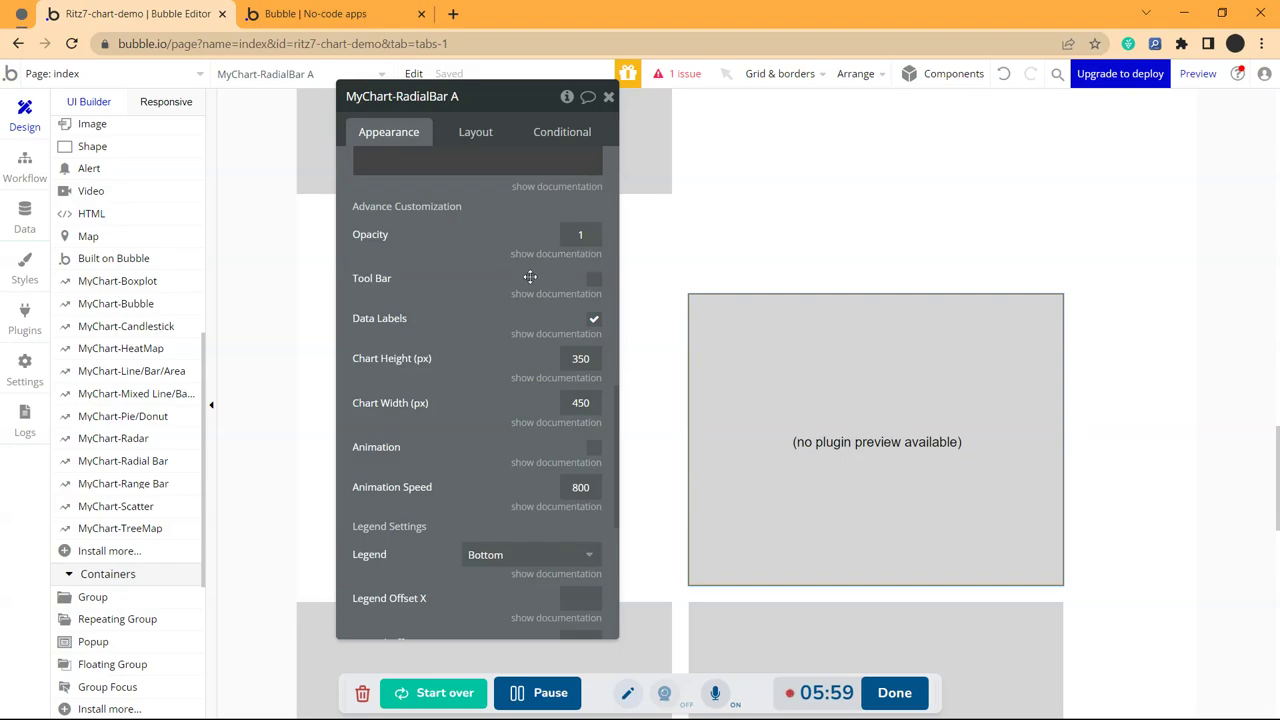
key(ctrl+Tab)
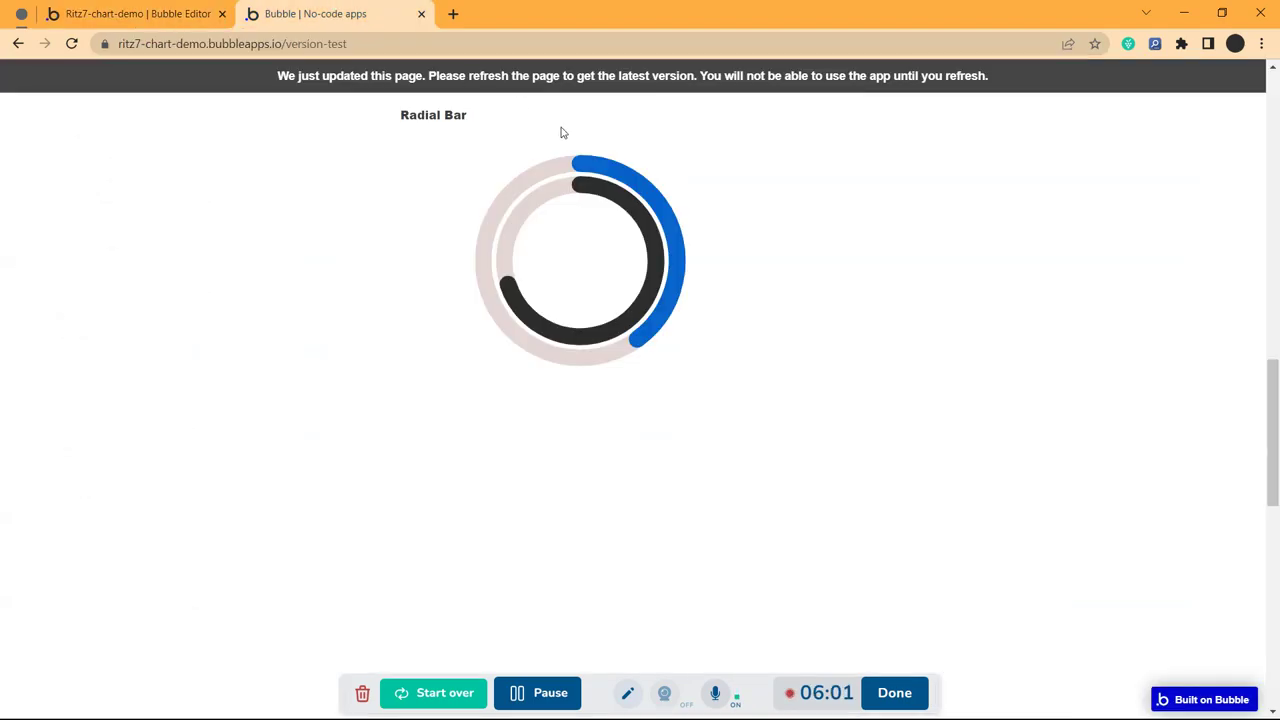
click(148, 12)
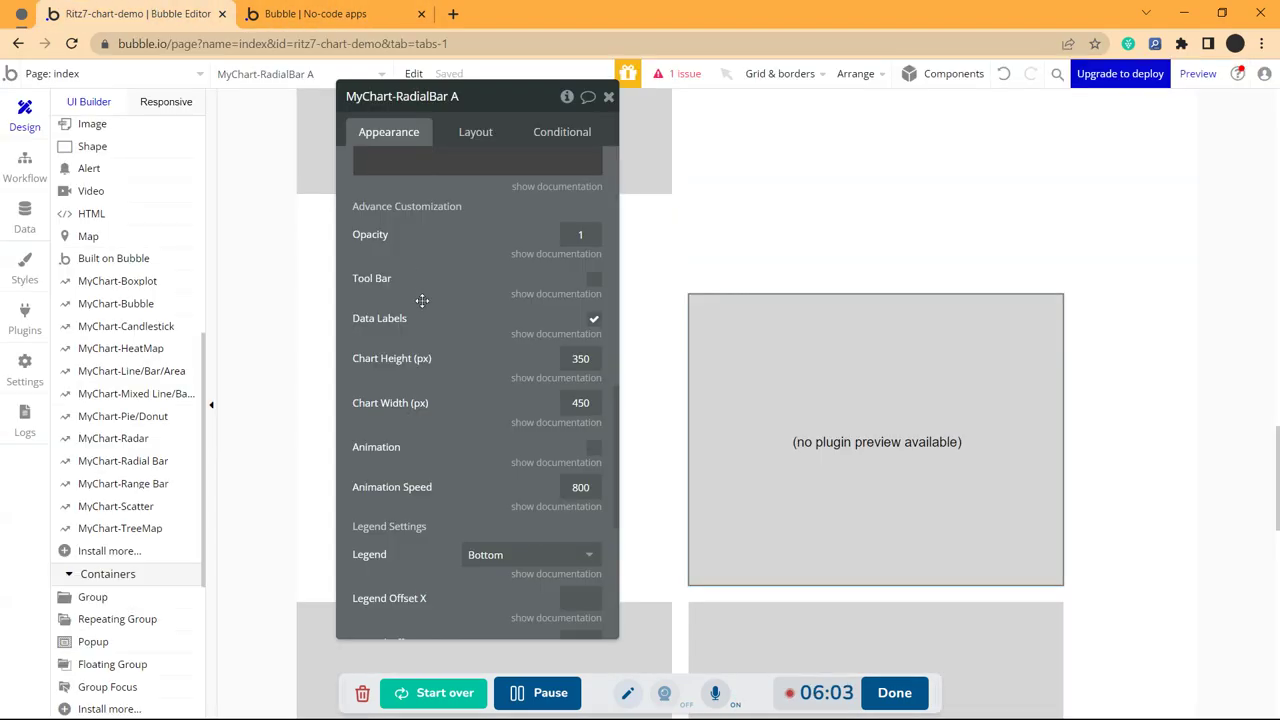
click(400, 8)
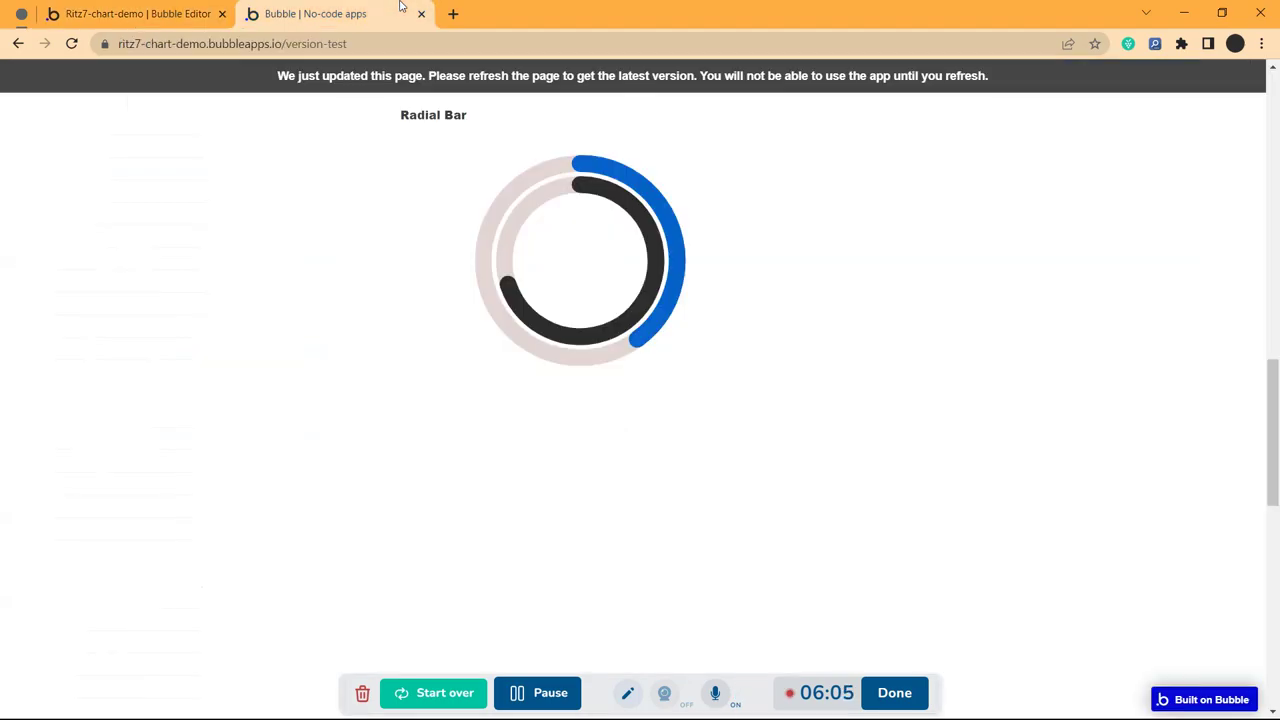
mouse_move(630, 211)
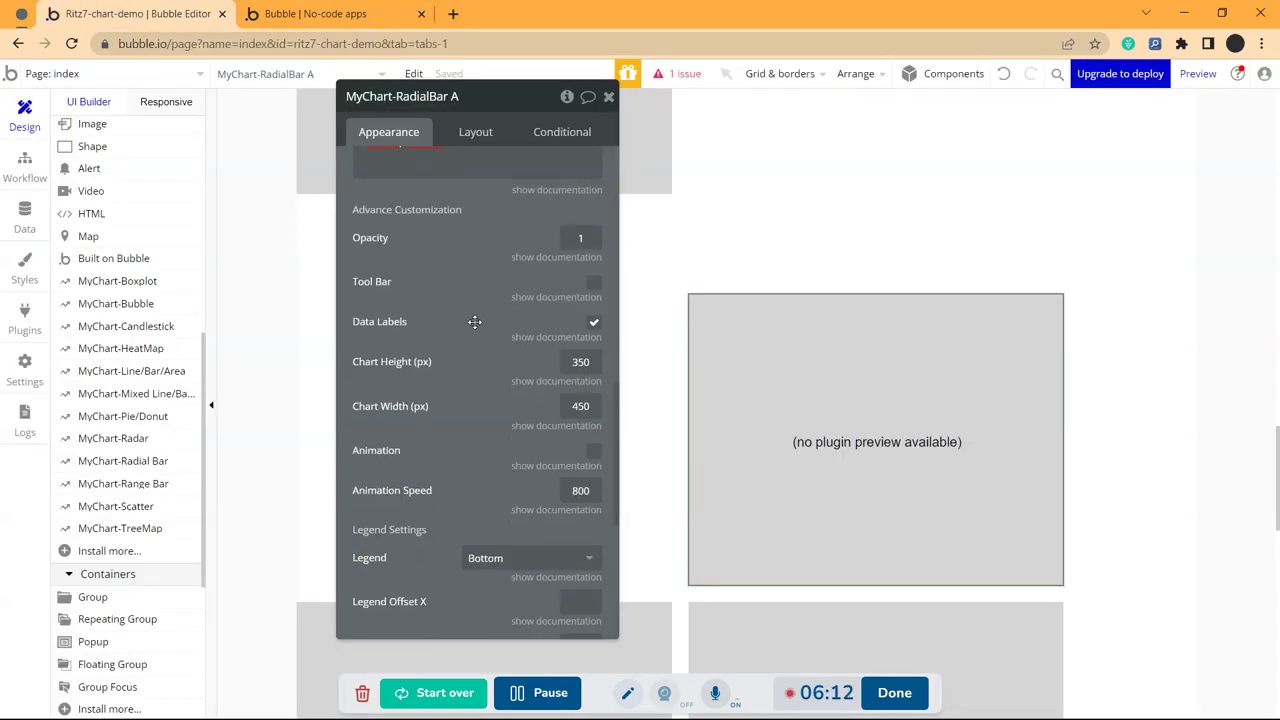
scroll(442, 313, down, 2)
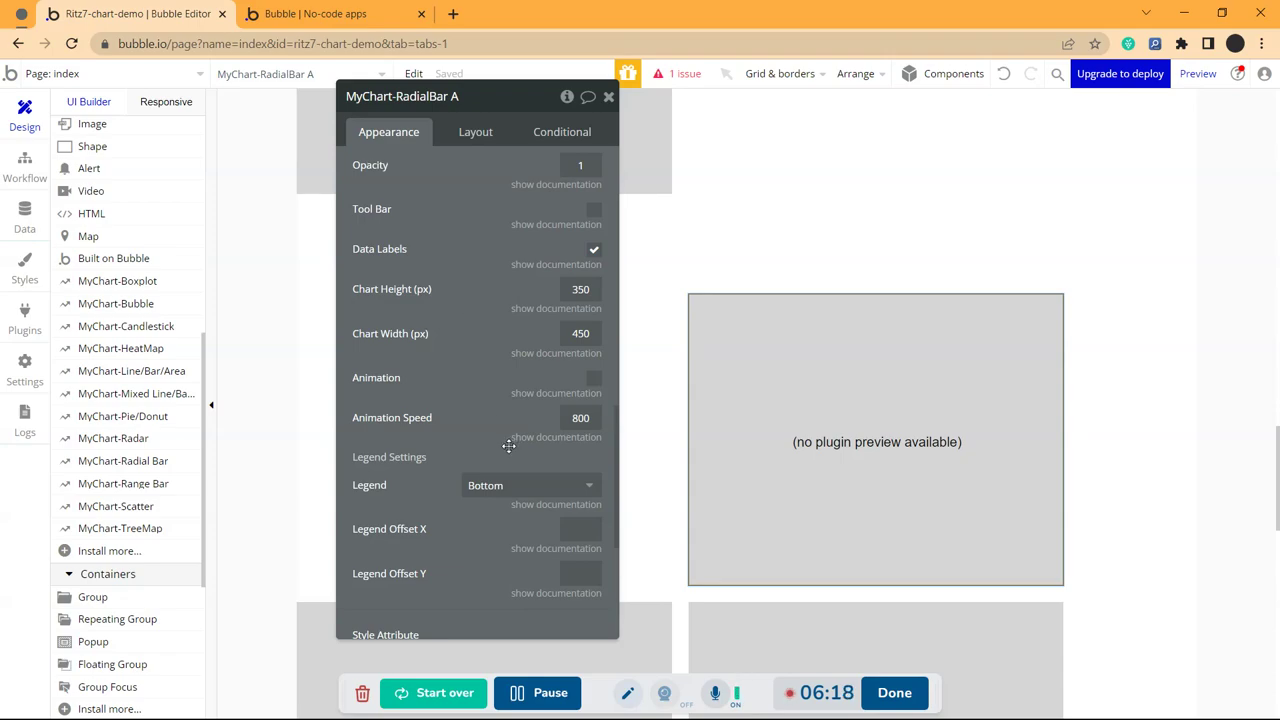
scroll(505, 443, down, 3)
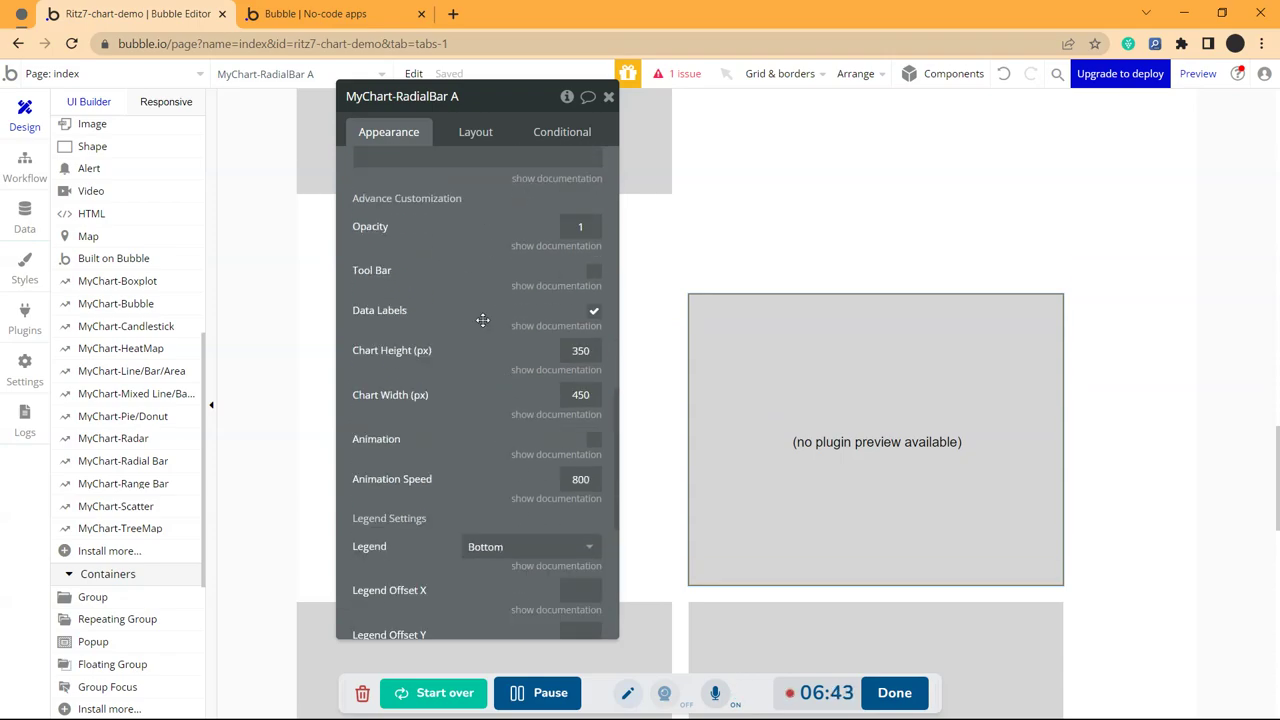